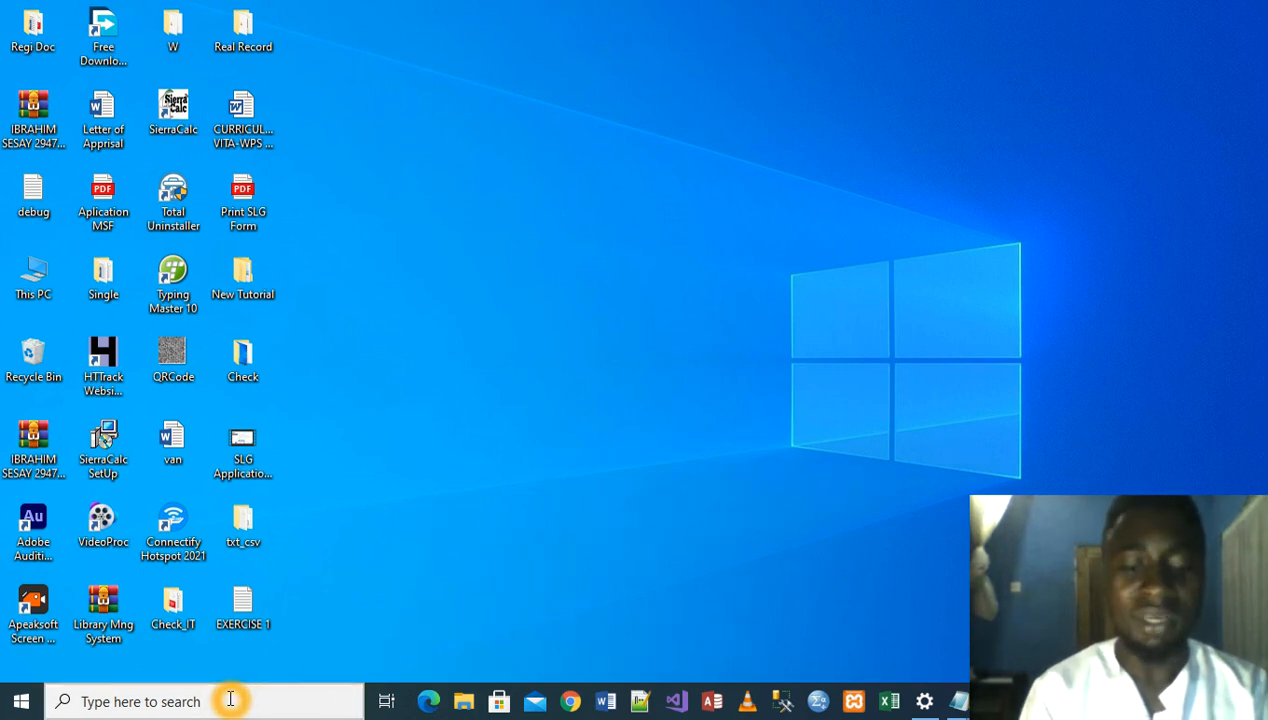
- Search the computer for Notepad and open it with a blank document
left_click(230, 699)
type("no")
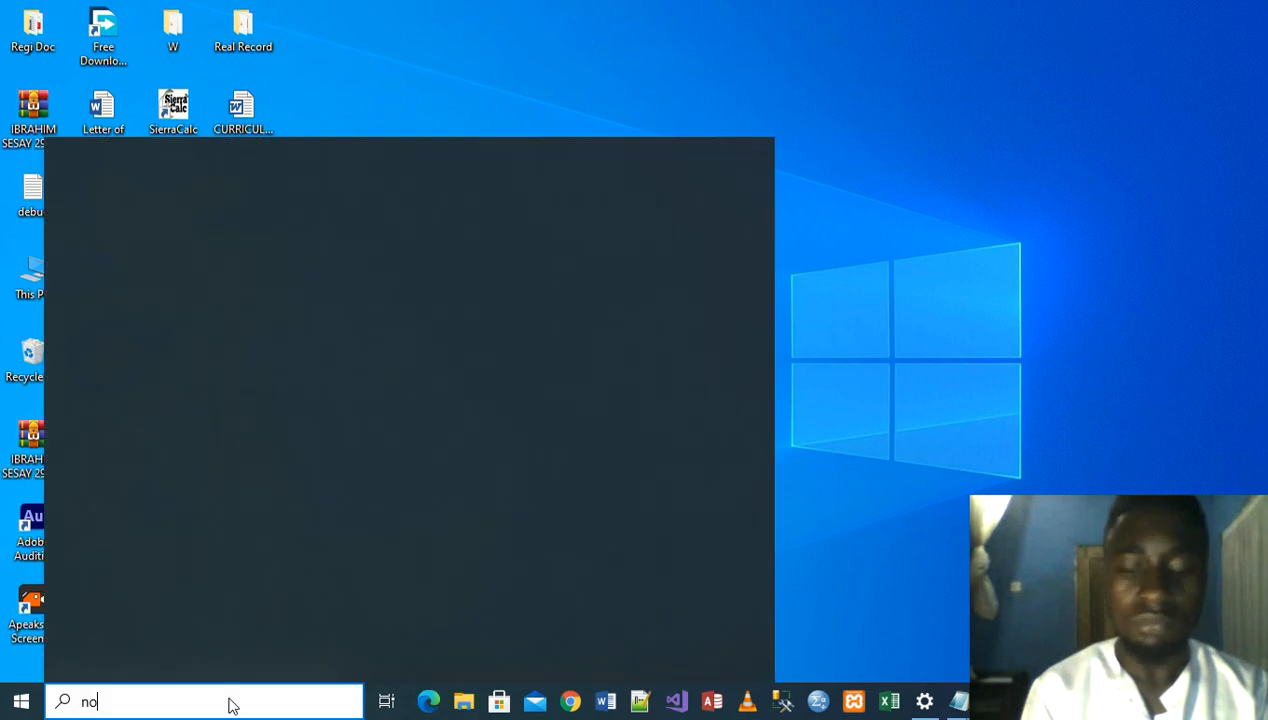
type("tepda")
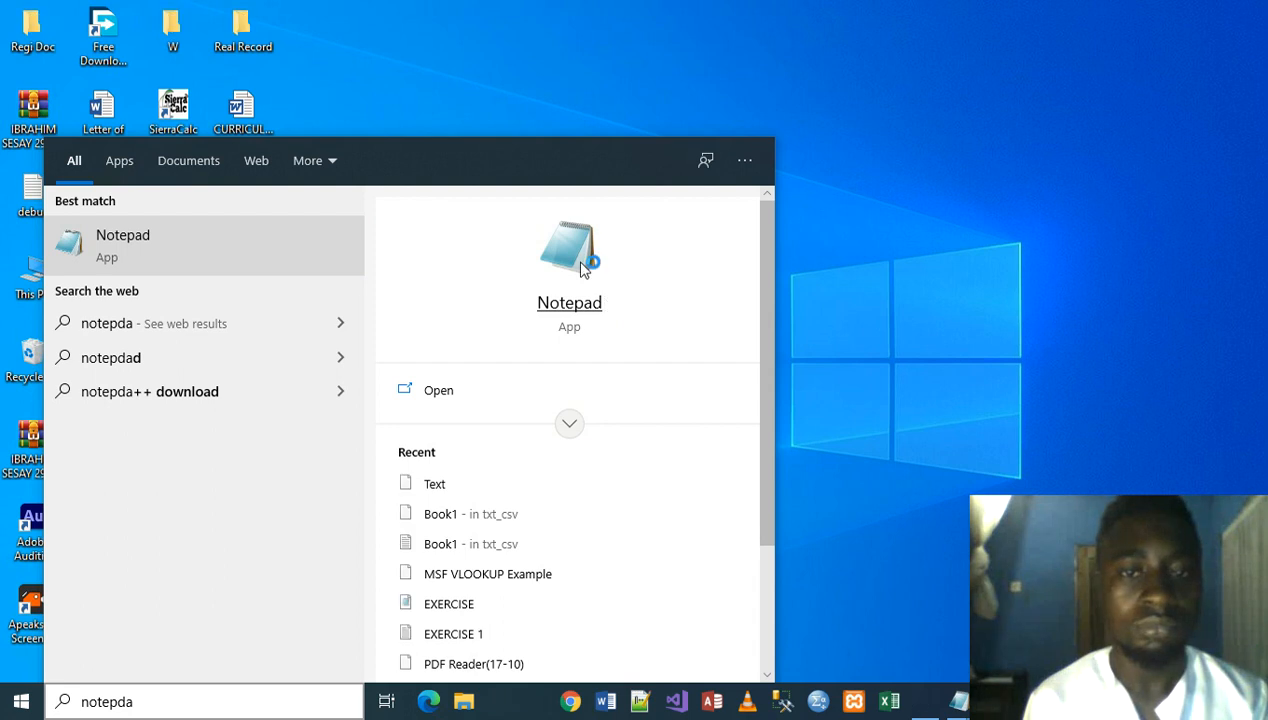
left_click(570, 240)
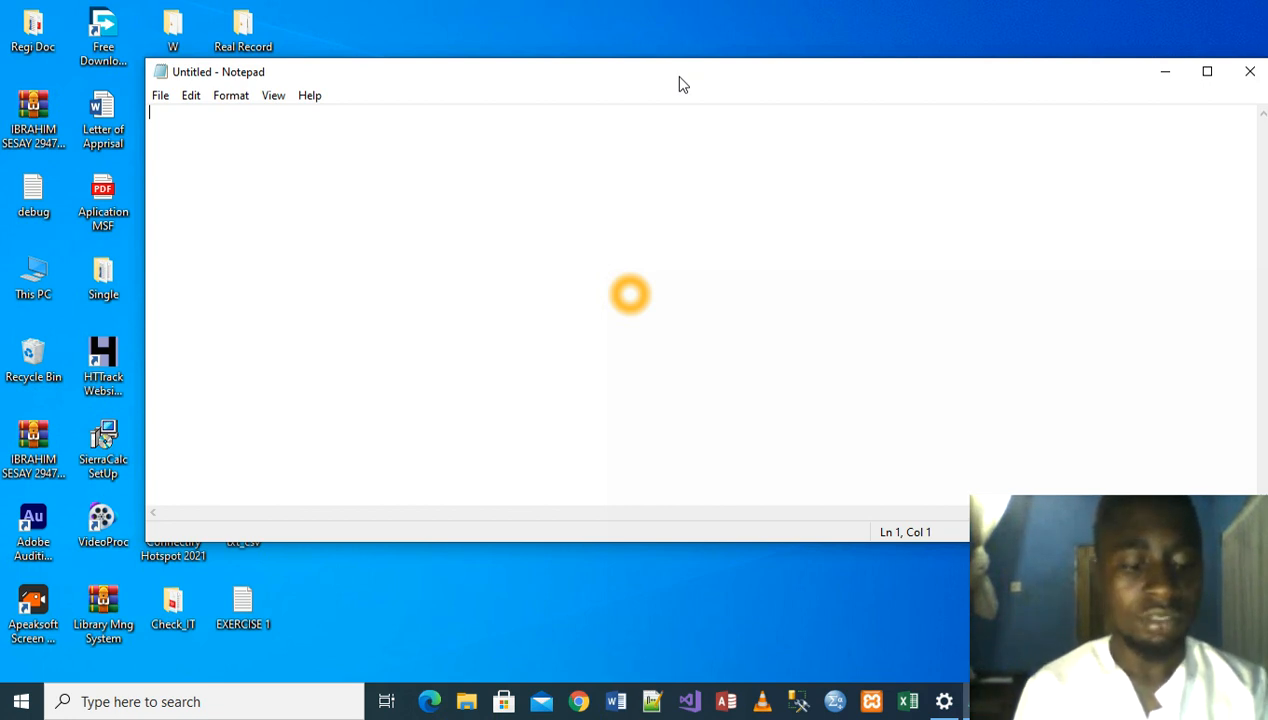
- Enter the first three space-separated column headings on line one: Emp_ID, Last_Name and First_Name
type("Em")
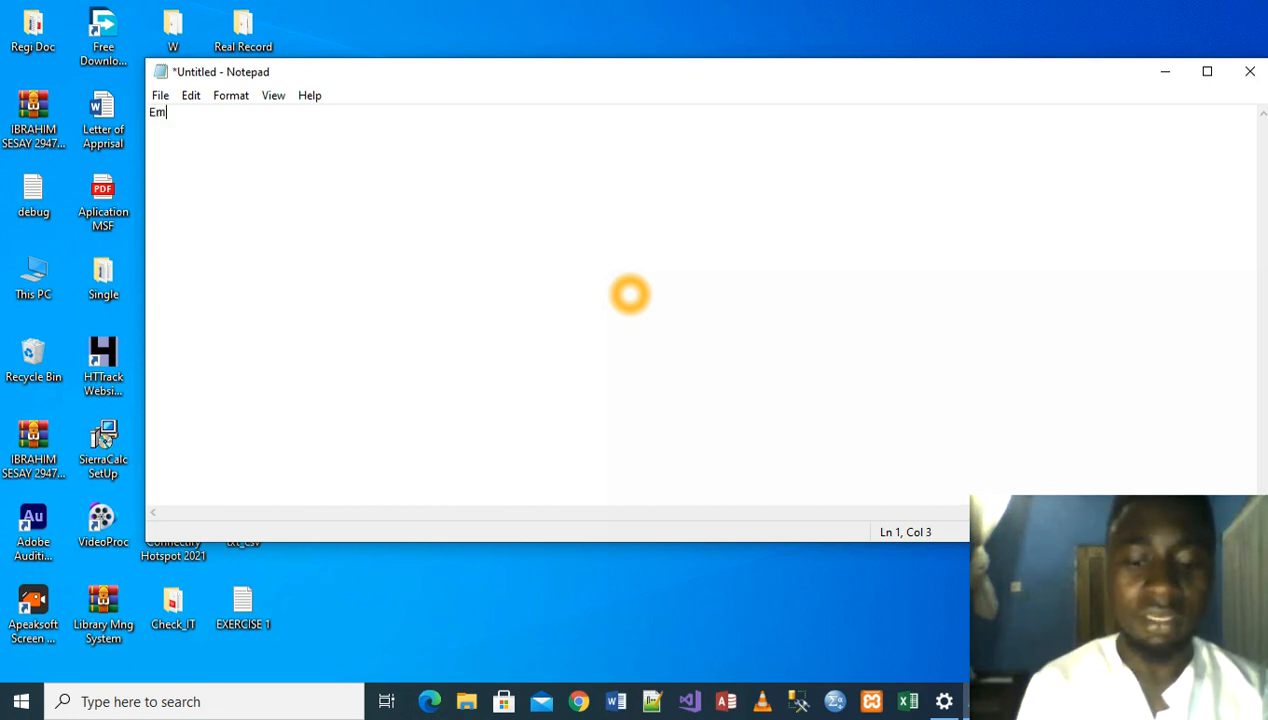
type("p")
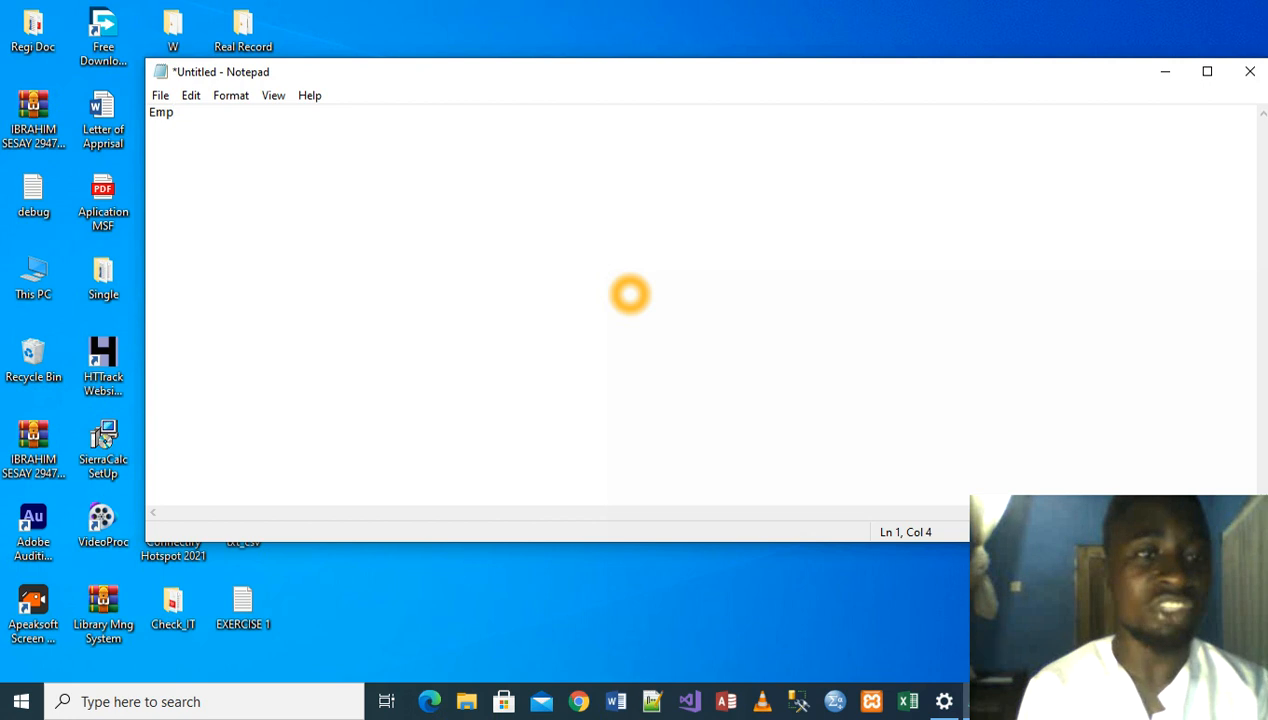
type(".")
type("ID ")
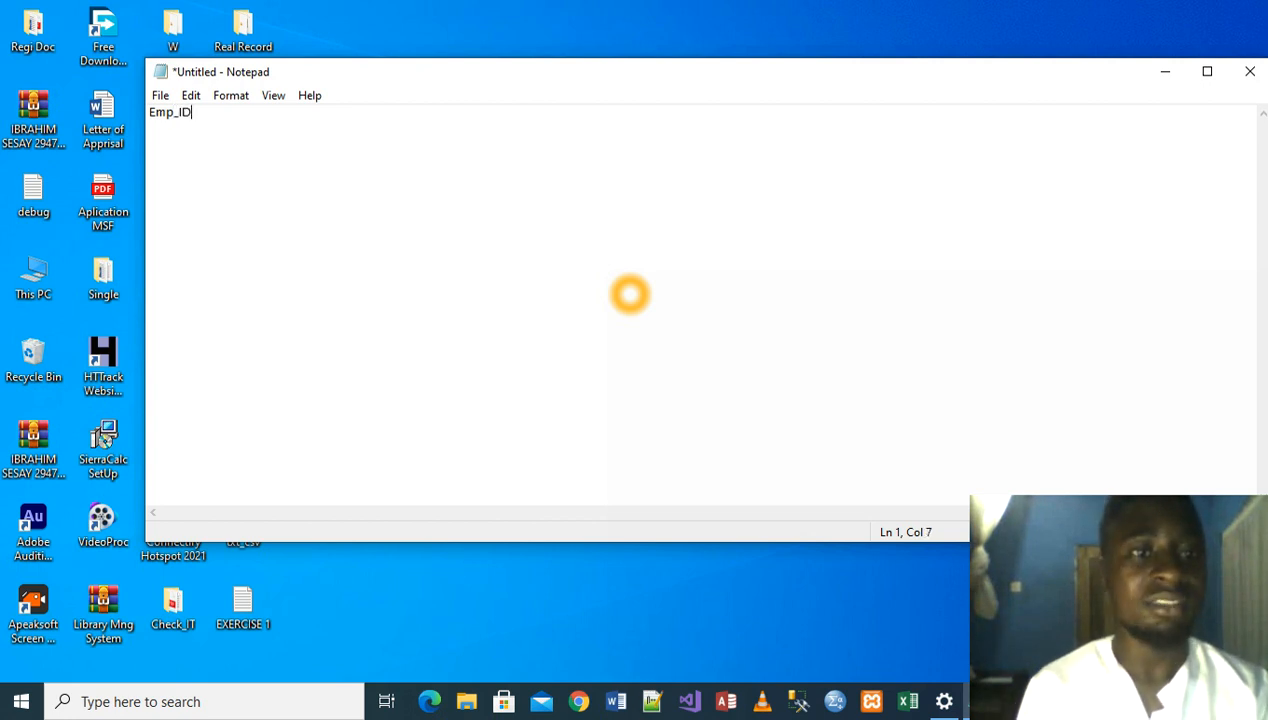
type("Last_Name ")
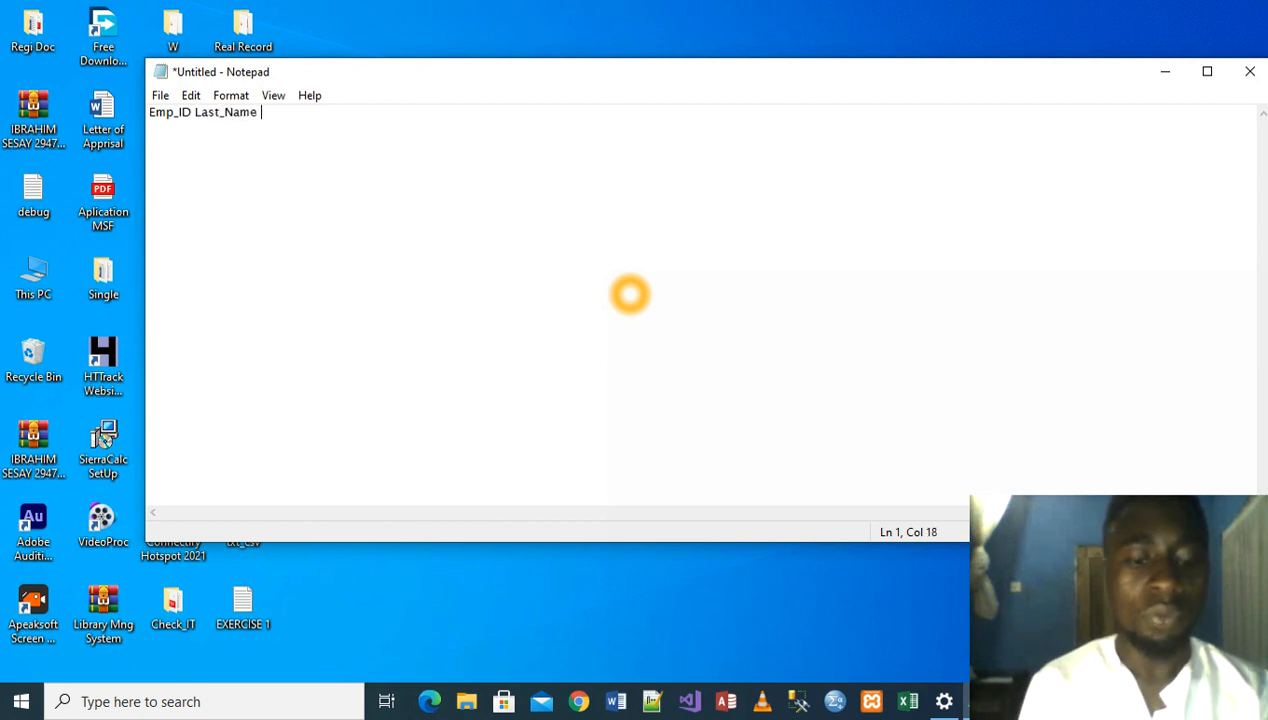
type("First")
type("-")
key("BackSpace")
type("_")
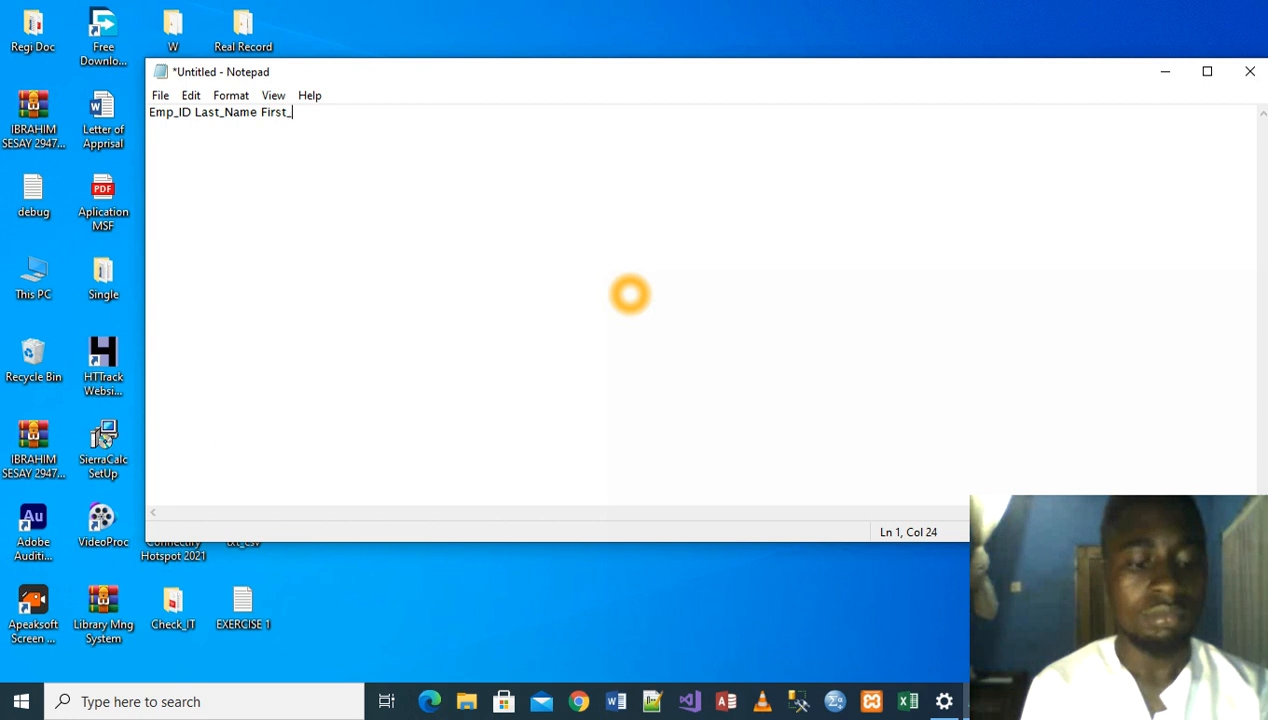
type("Name ")
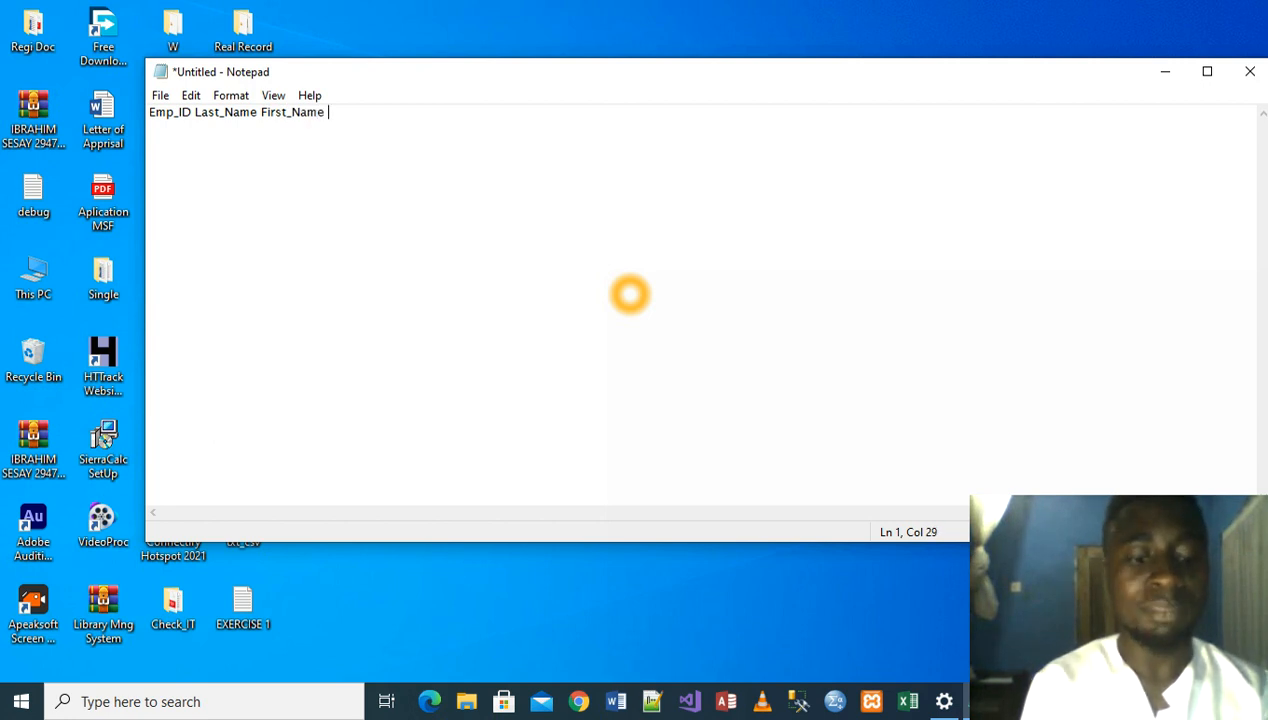
type("Dept")
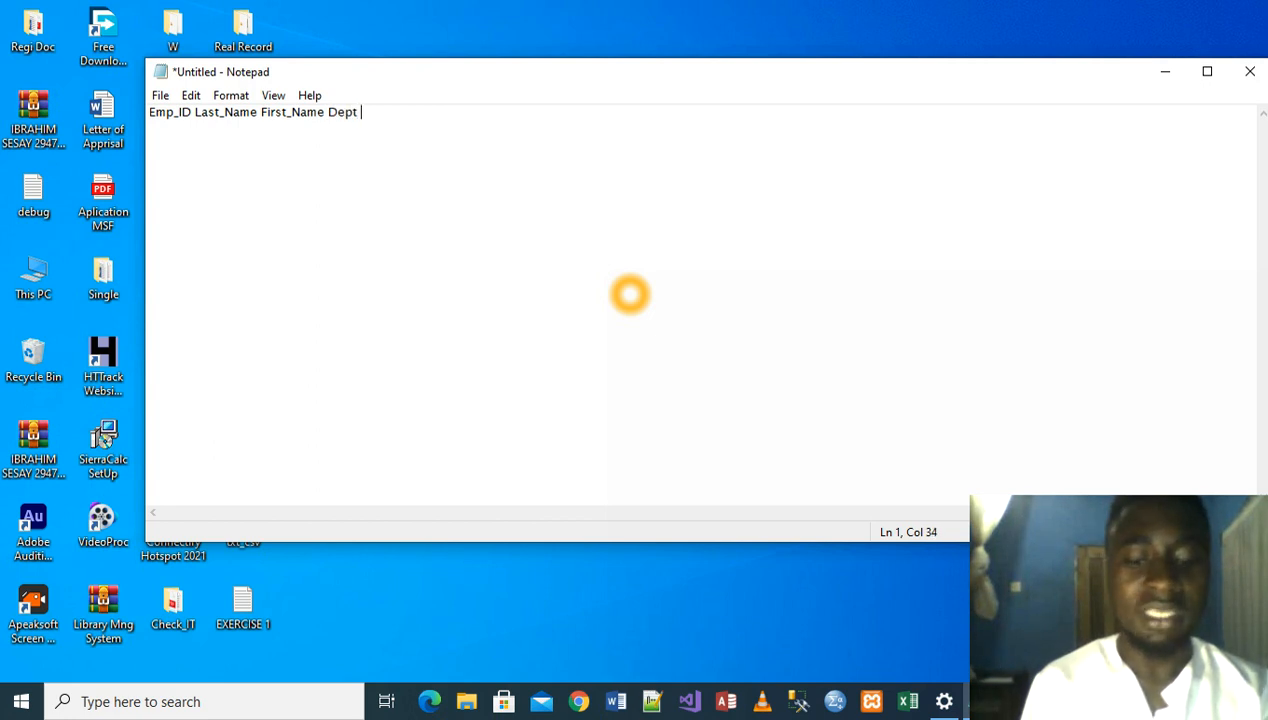
type(" E-Mail Location")
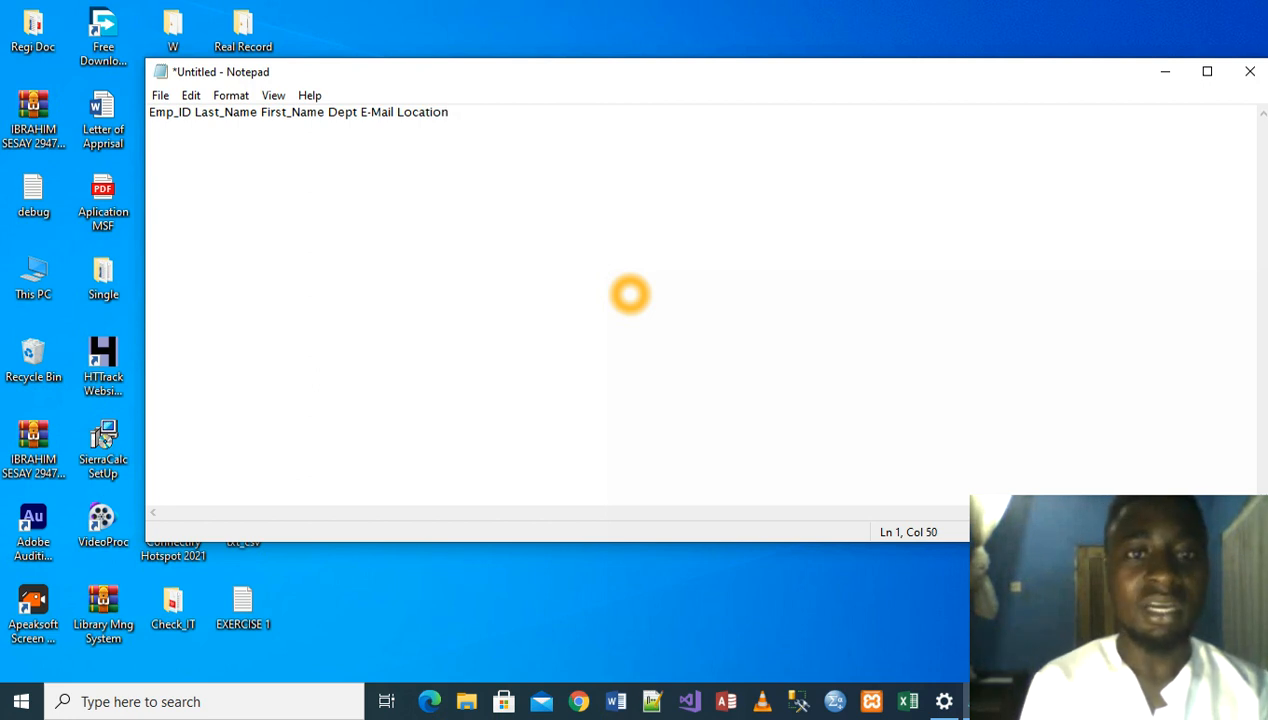
- Complete the heading line with Dept, E-Mail, Location, Hire_Date and Pay_Rate, separated by spaces, and start a new line
type("Hire_")
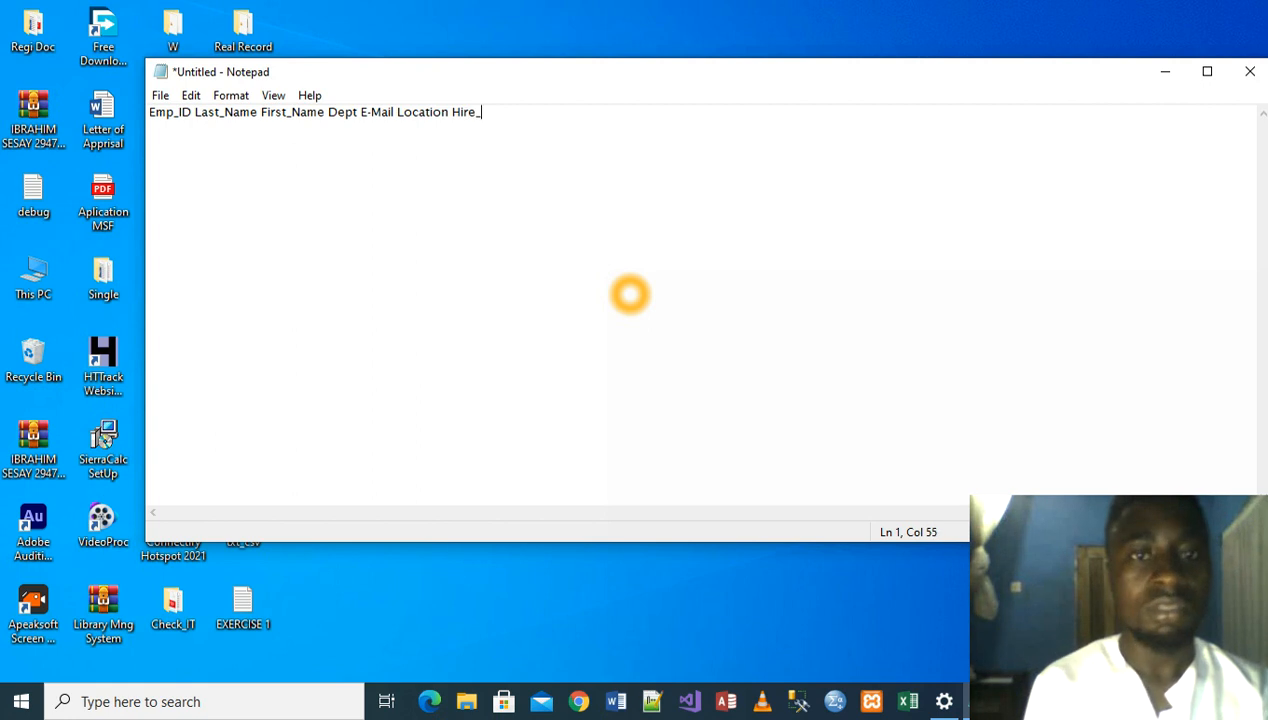
type("Date Pay")
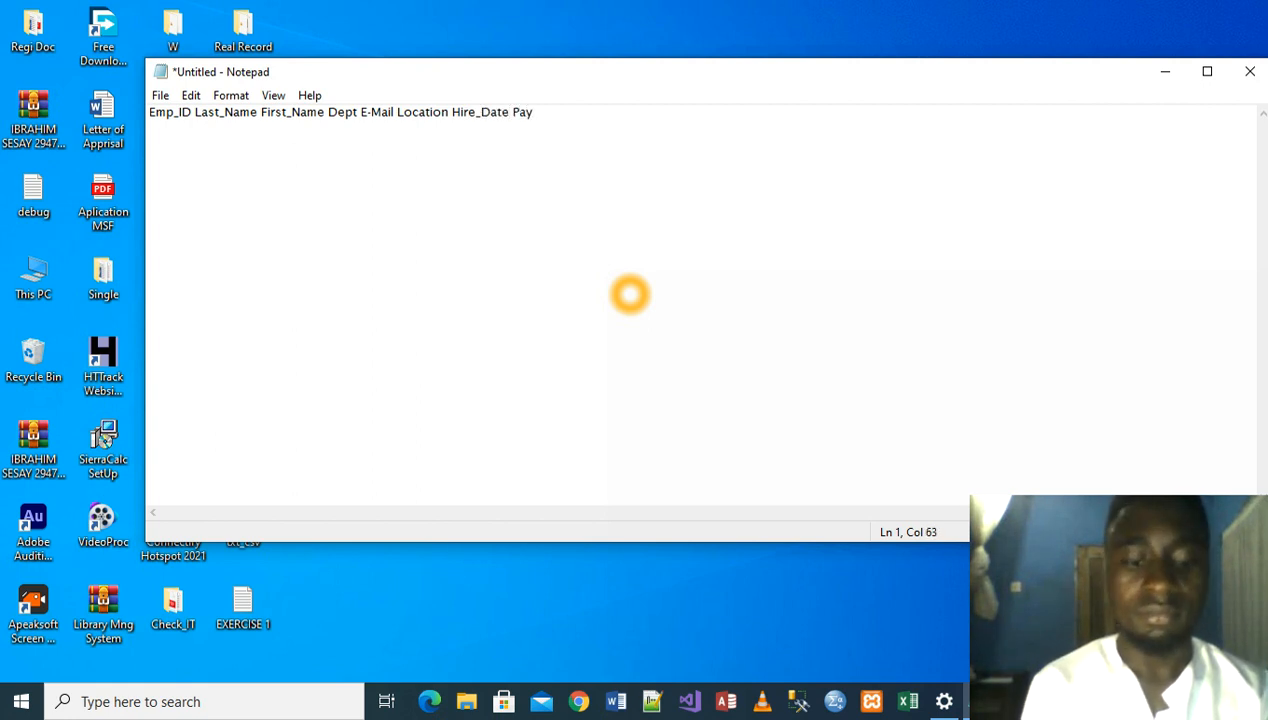
type("_Rate")
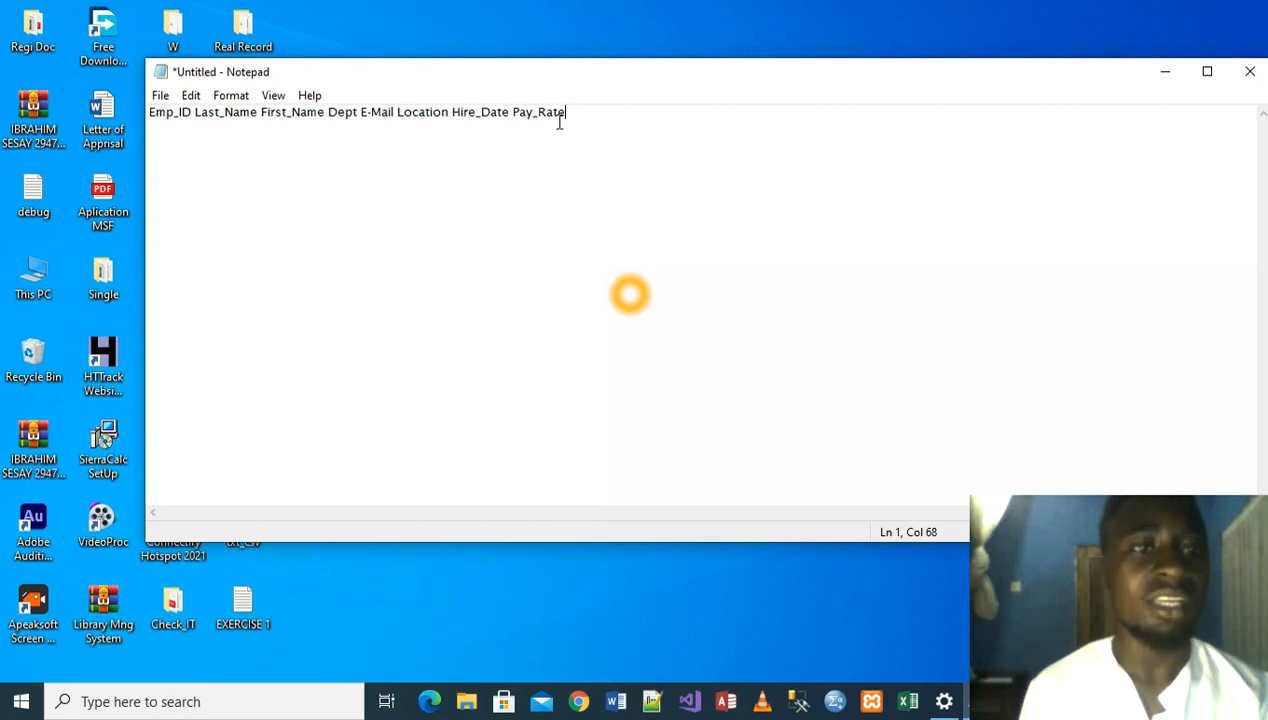
key("Return")
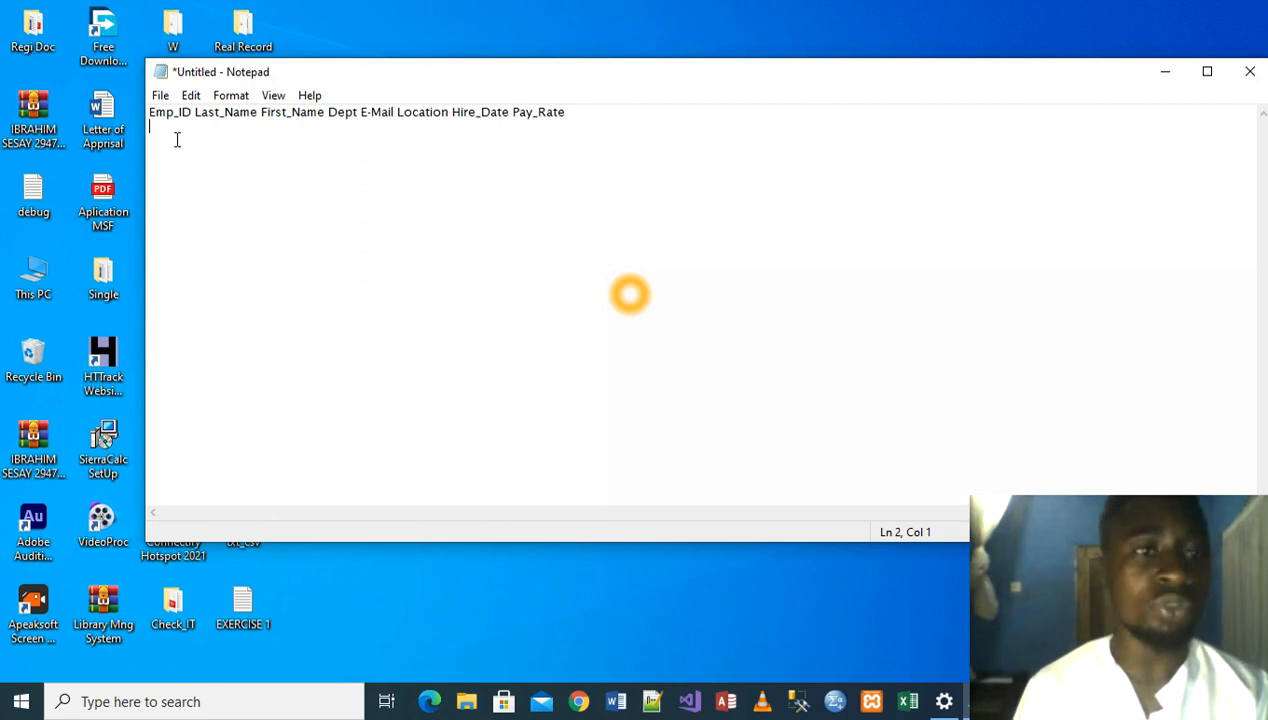
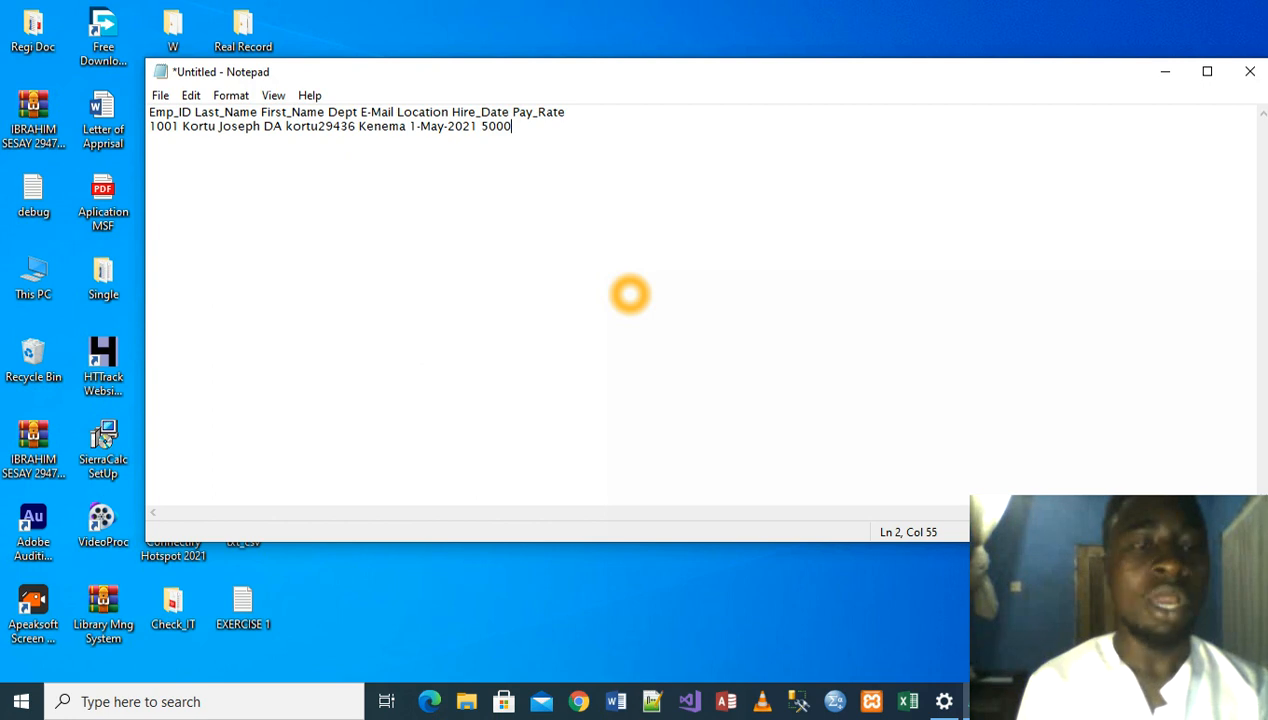
- Finish the first employee record with location Kenema, hire date 1-May-2021 and pay rate 5000, ending the line
key("Return")
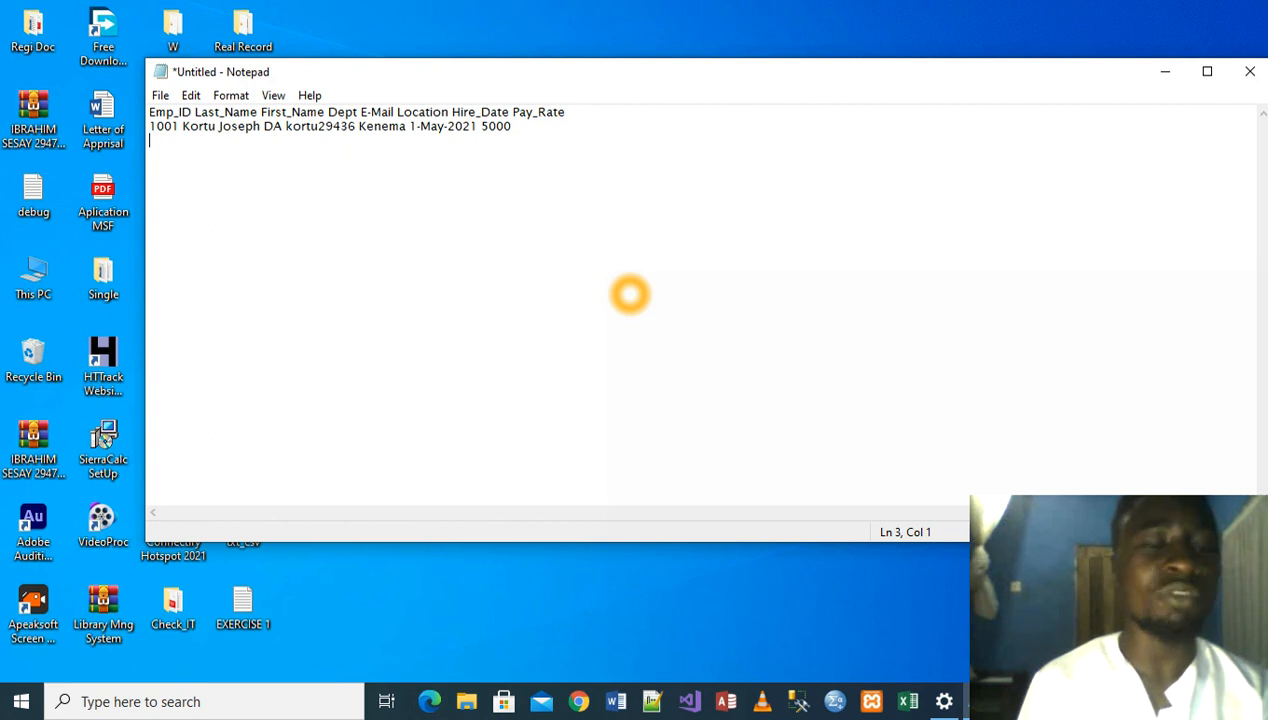
- Begin the second employee record with the employee ID, last name, first name, department TA and e-mail name, separated by spaces
type("1002")
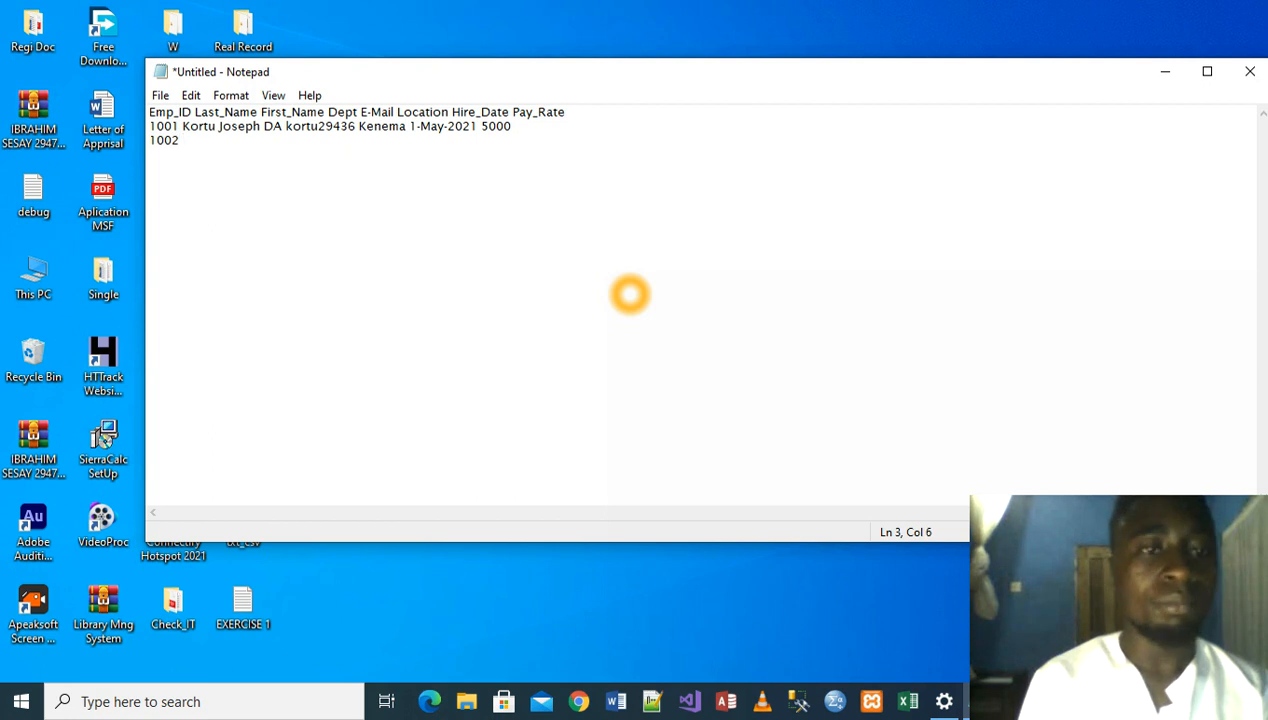
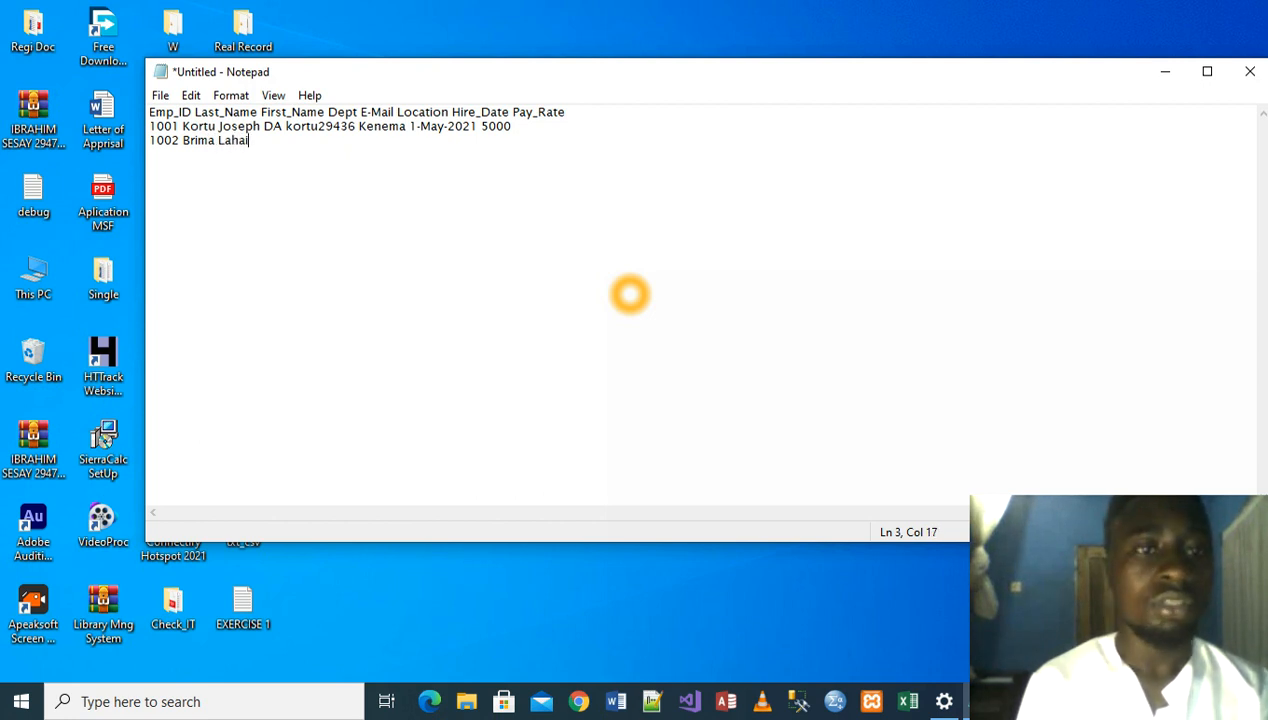
type(" TA")
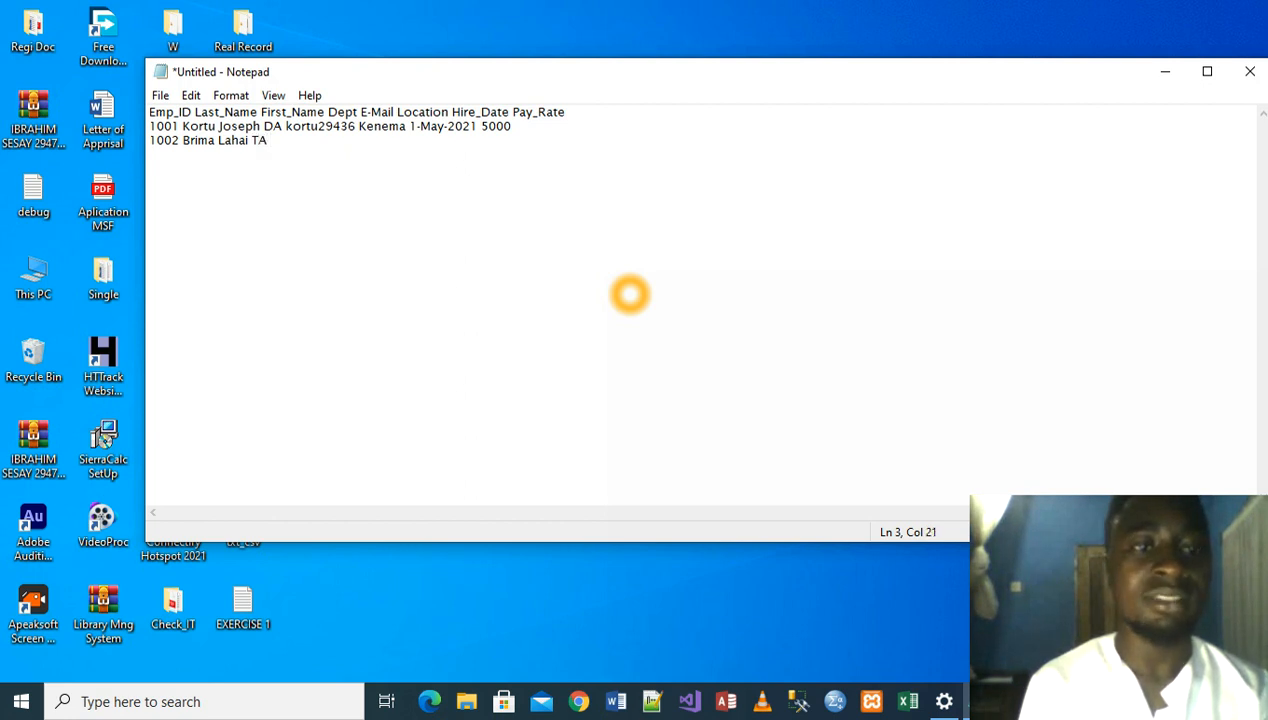
type(" blai")
key("BackSpace")
type("hai")
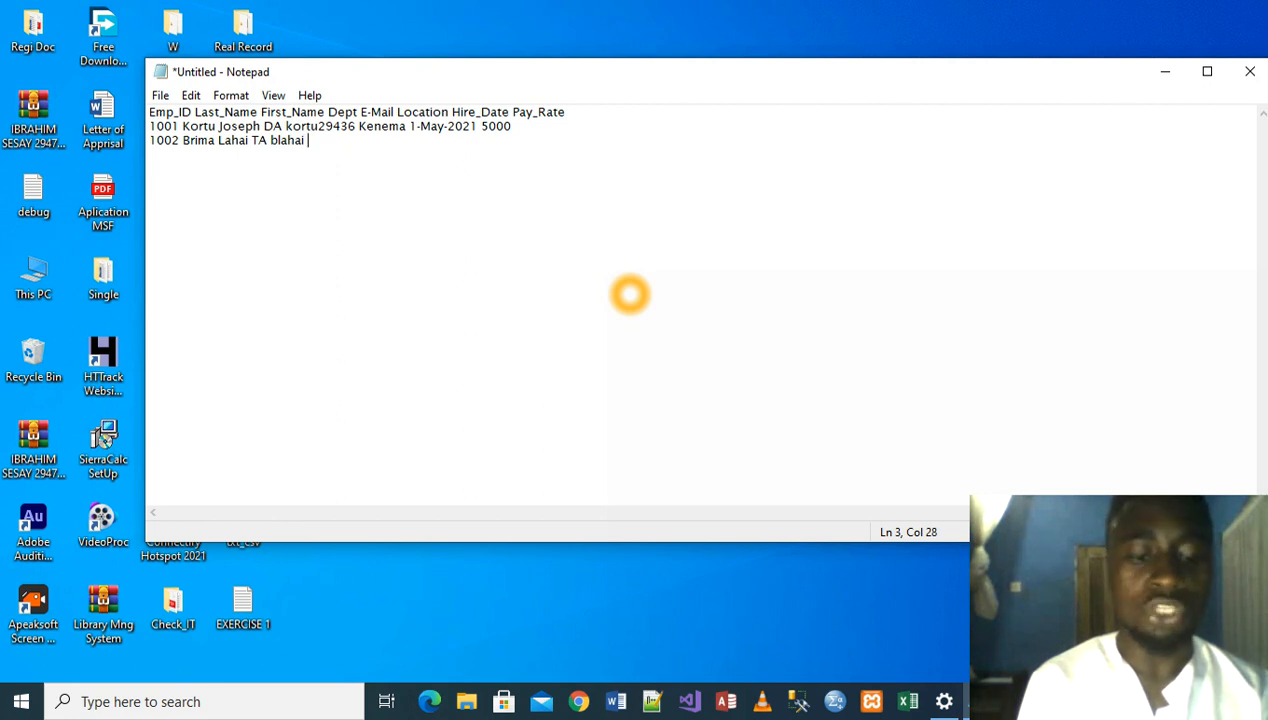
type(" Fr")
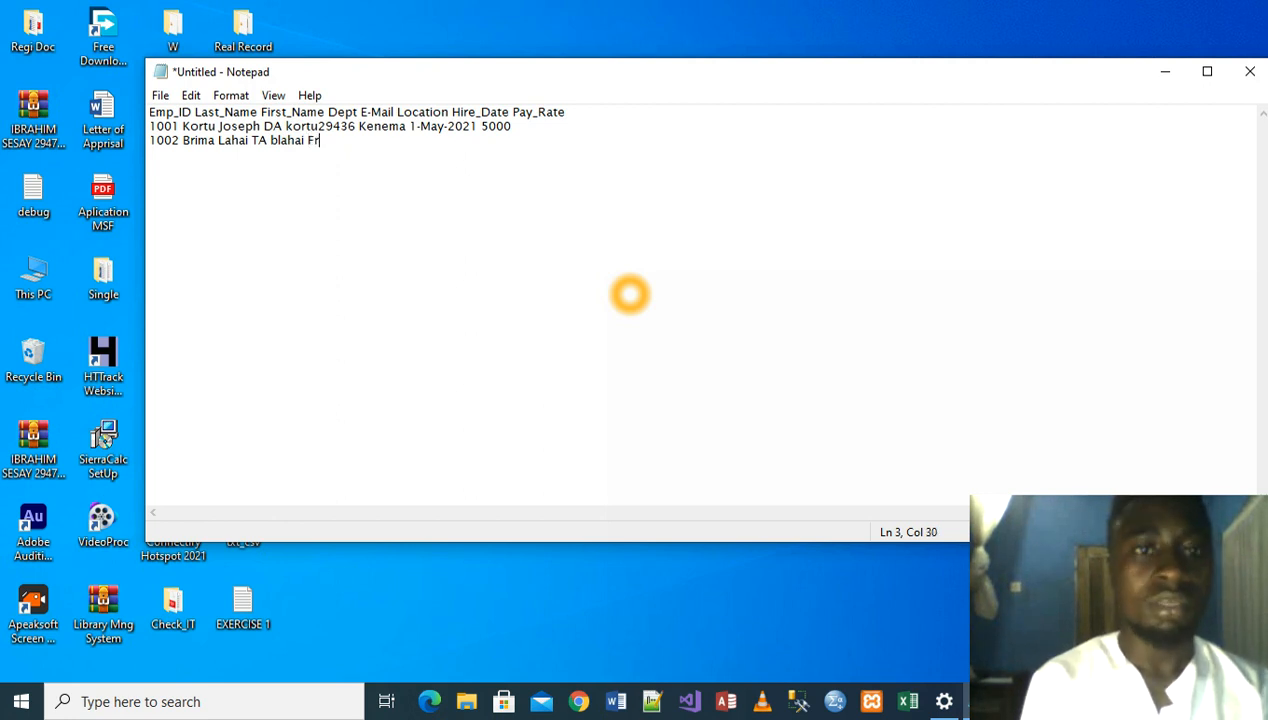
type("eetown")
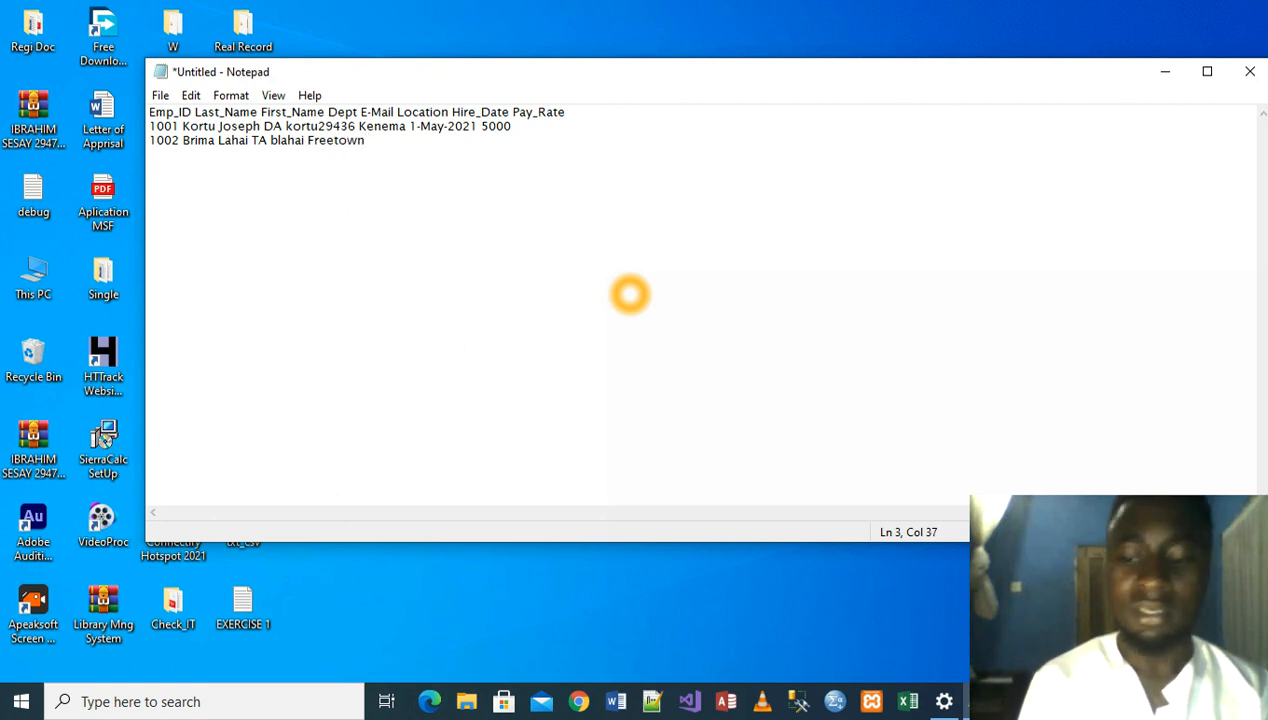
type(" 1")
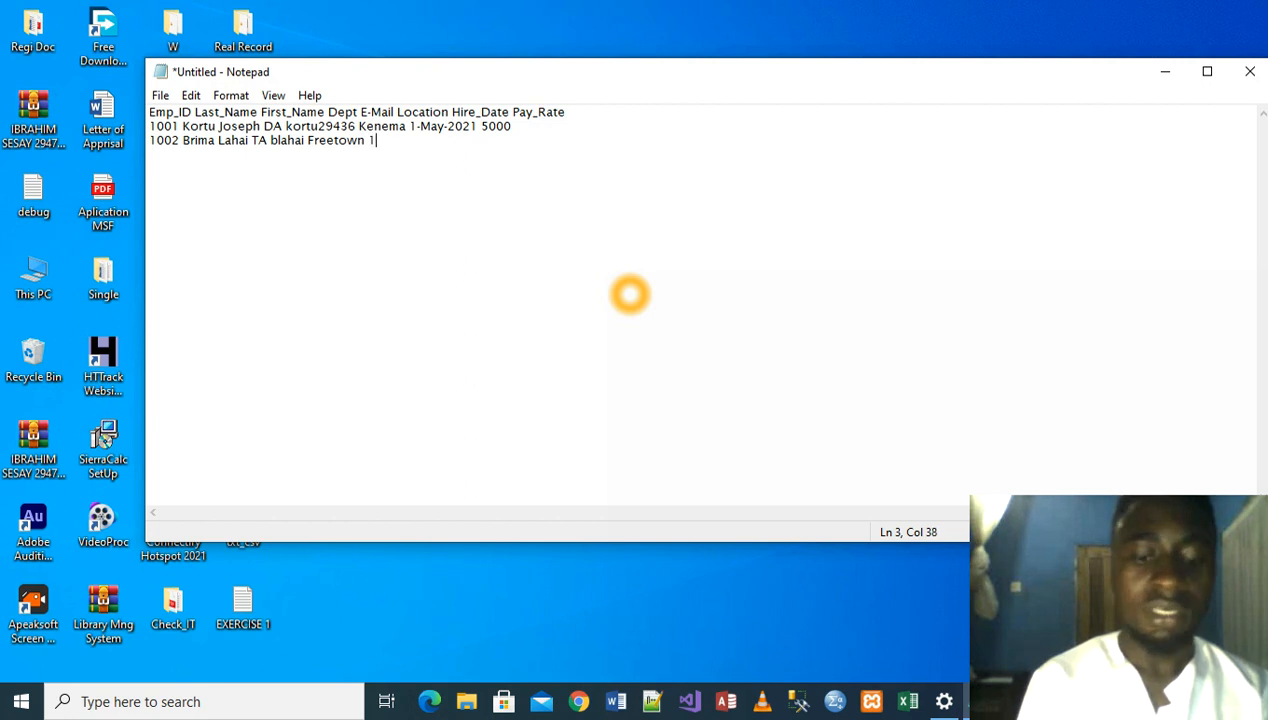
type("-A")
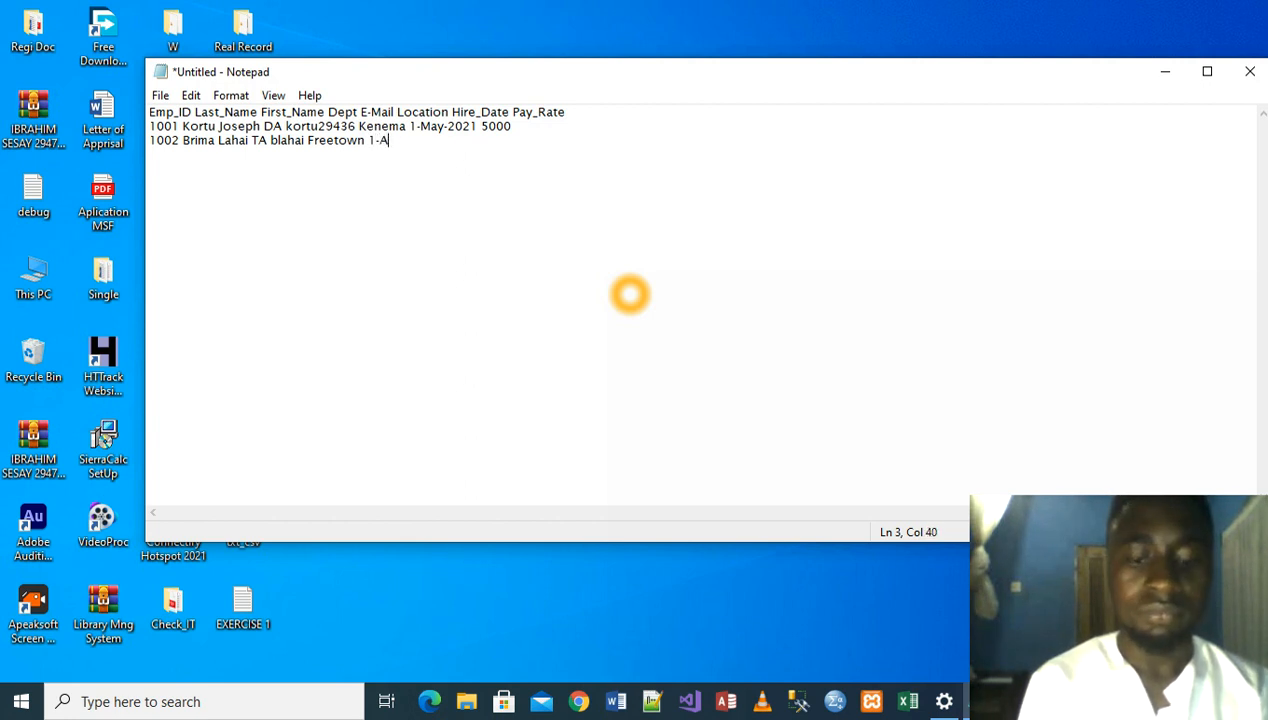
type("pril")
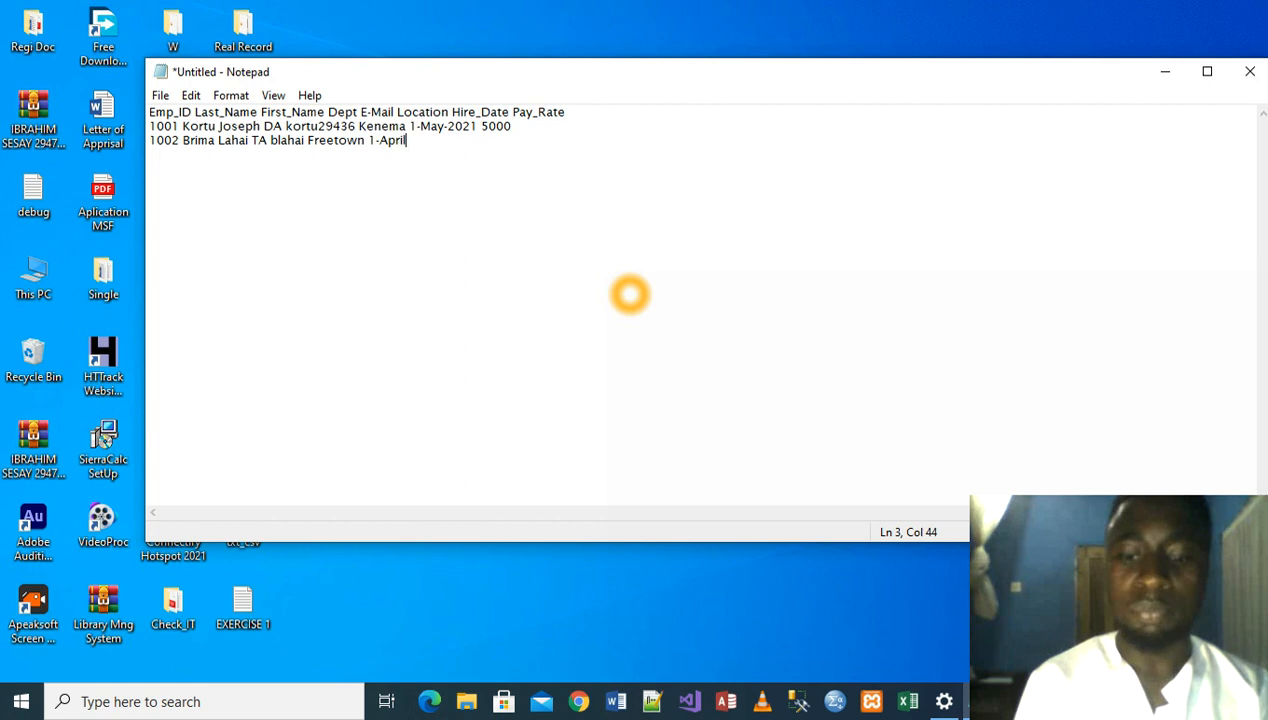
type("-2008")
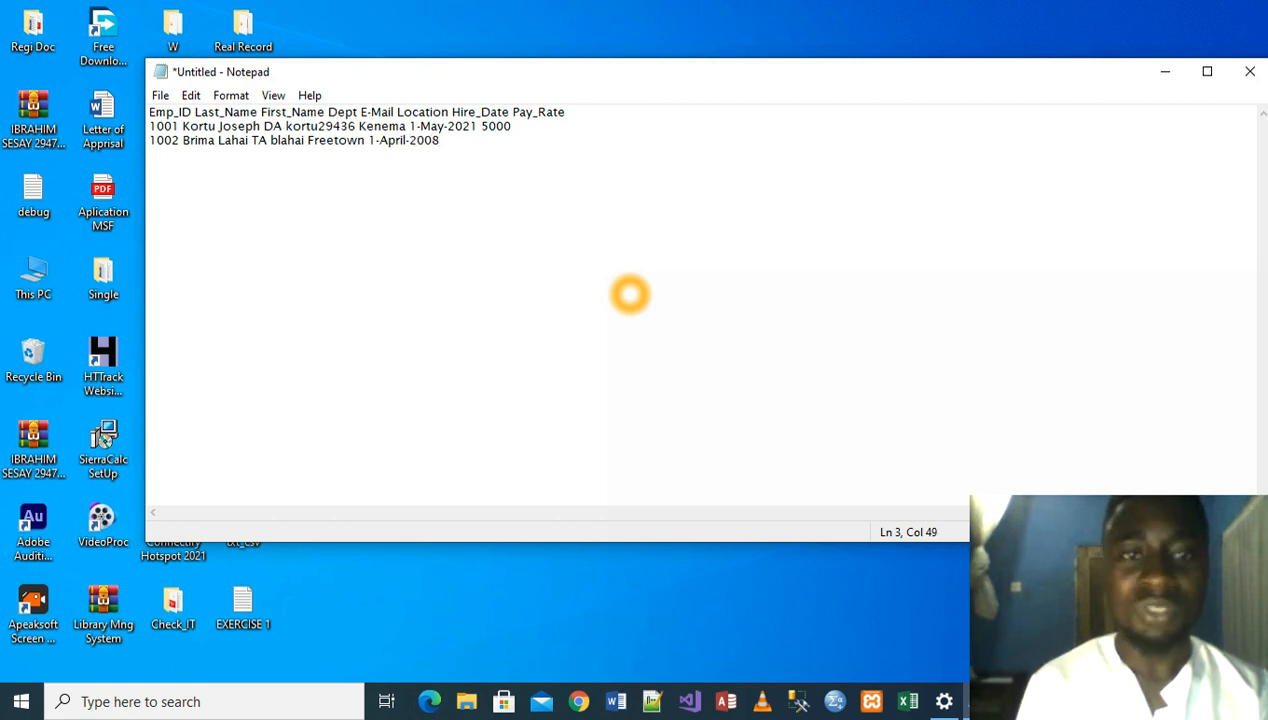
type(" 2000")
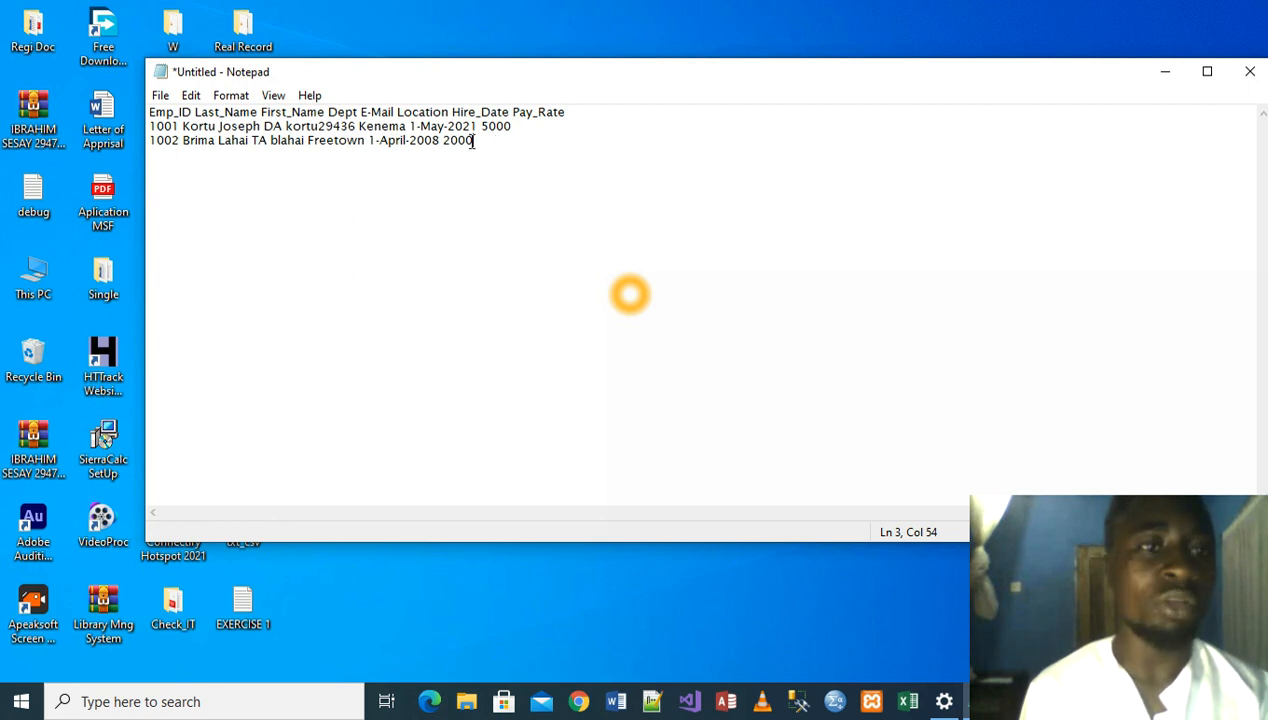
- Save the employee records on the desktop as a text document named Master Sheet, and move the window aside to reveal the saved file
left_click(161, 98)
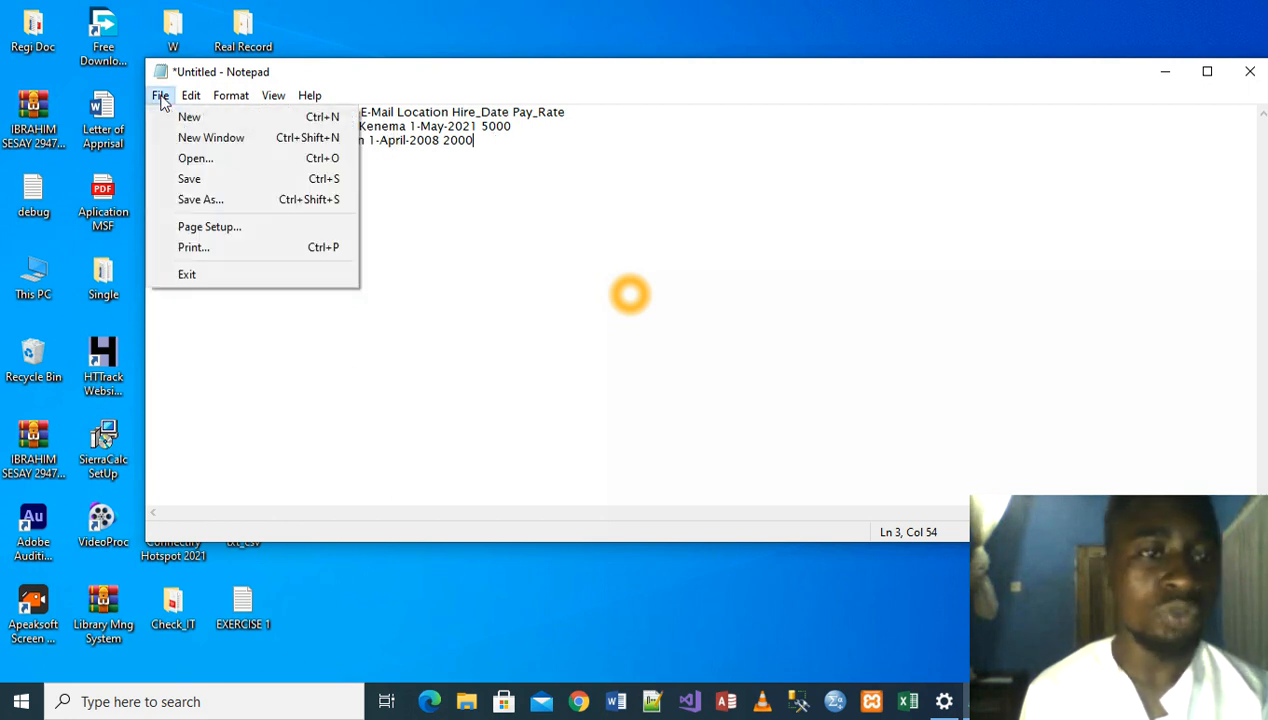
left_click(200, 200)
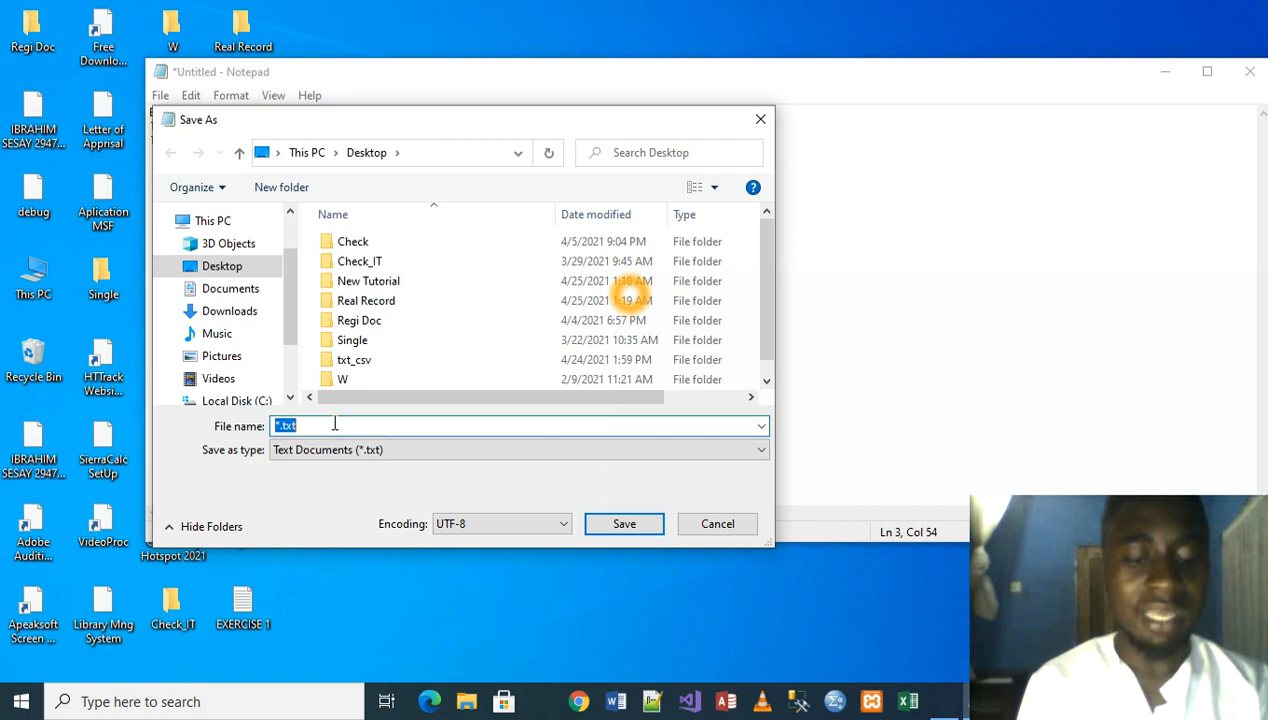
type("Master")
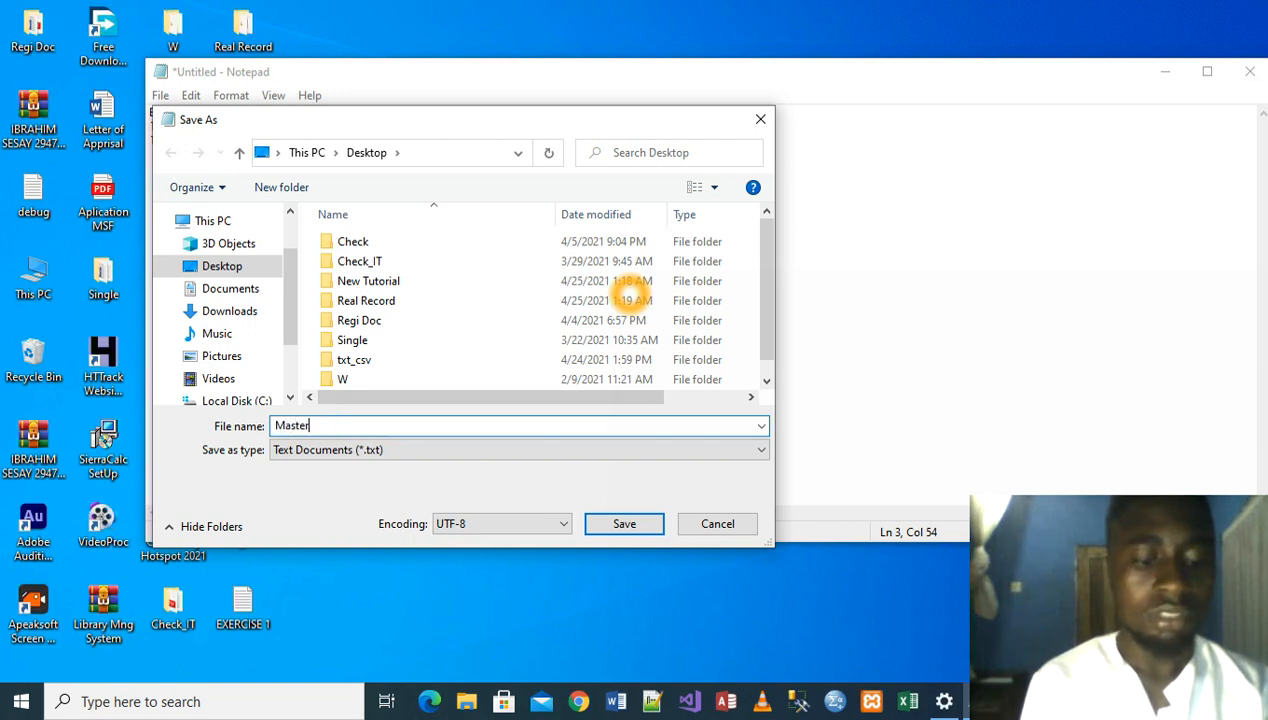
type(" Sheet")
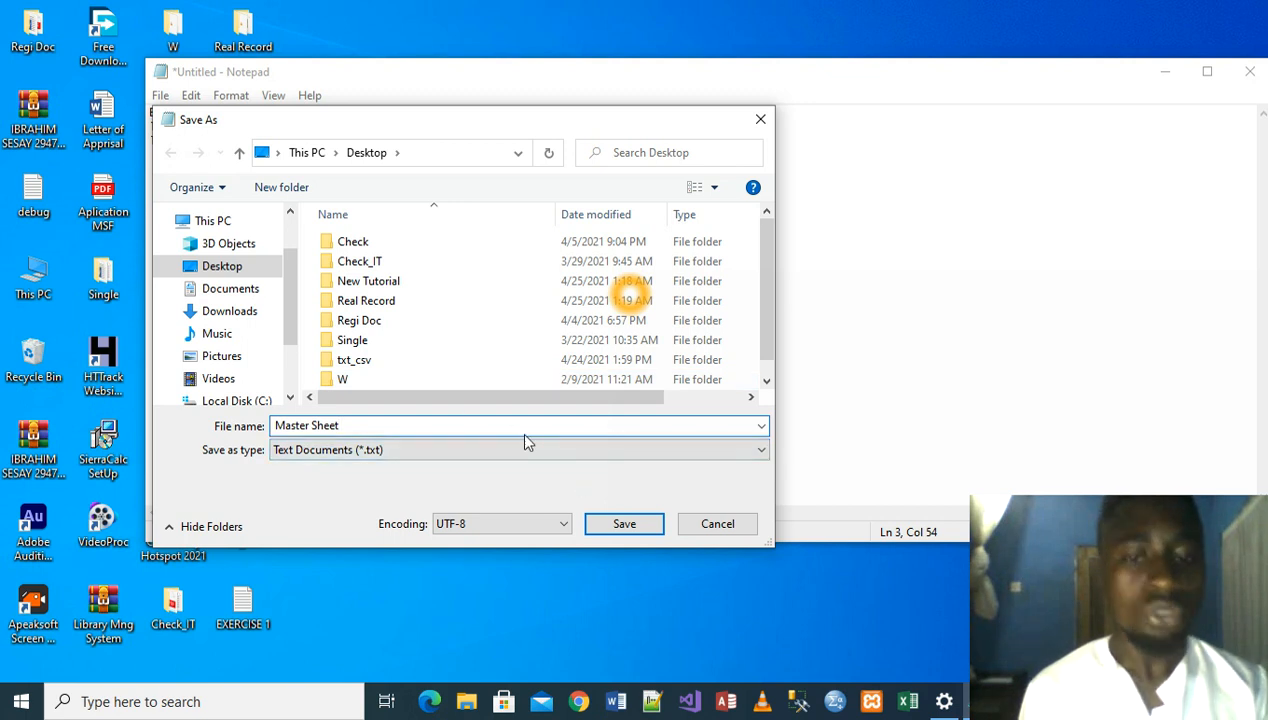
left_click(622, 527)
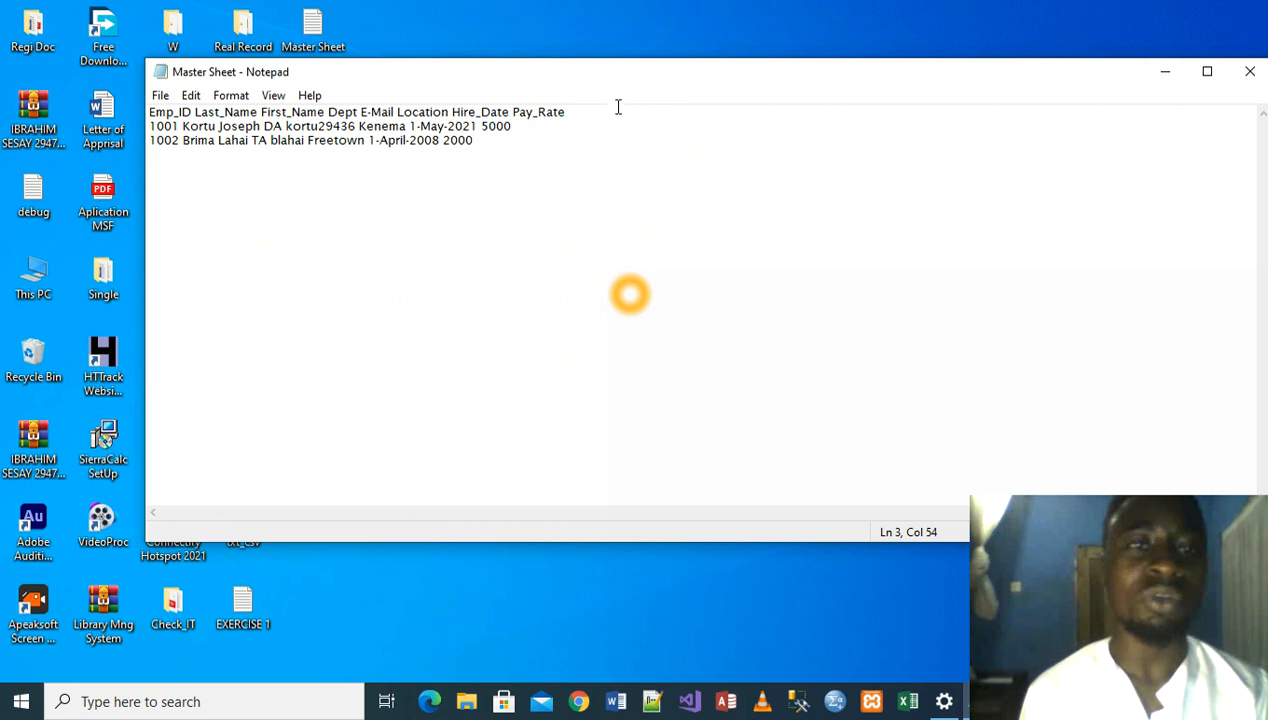
left_click_drag(601, 80, 609, 237)
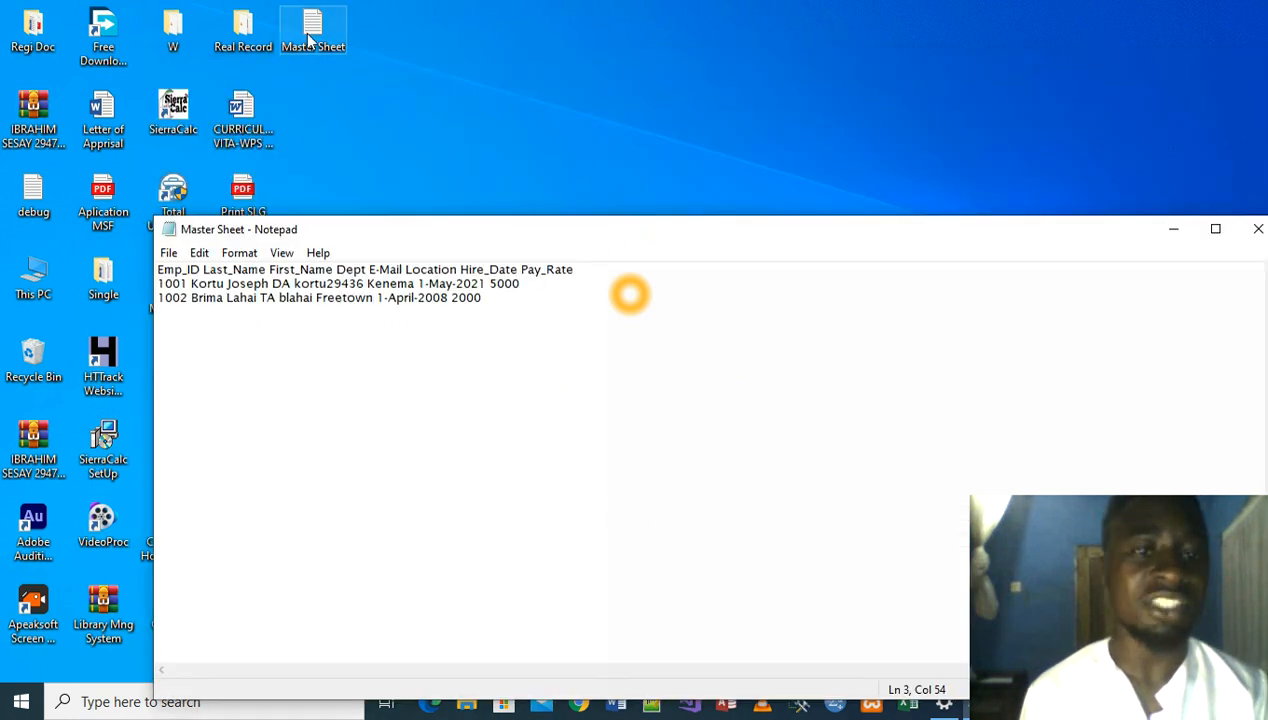
left_click_drag(606, 236, 569, 112)
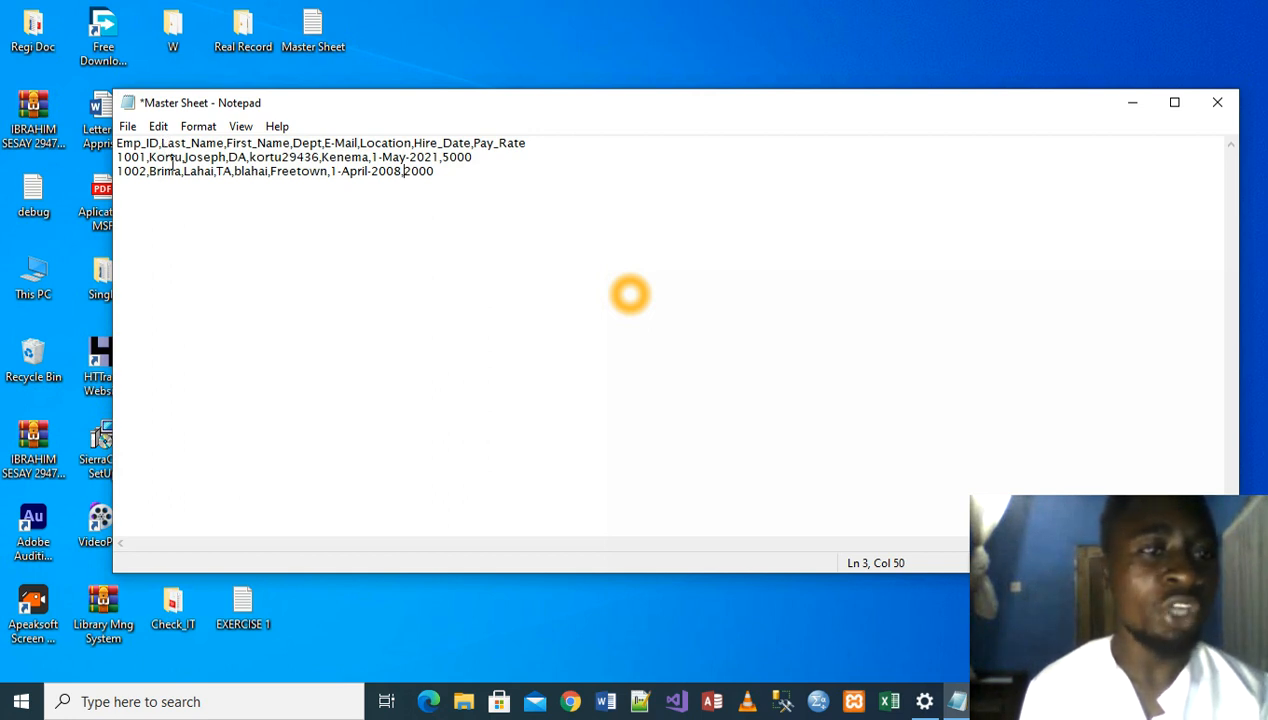
- Start saving a separate copy of the comma-separated Master Sheet with the file type set to All Files
left_click(128, 128)
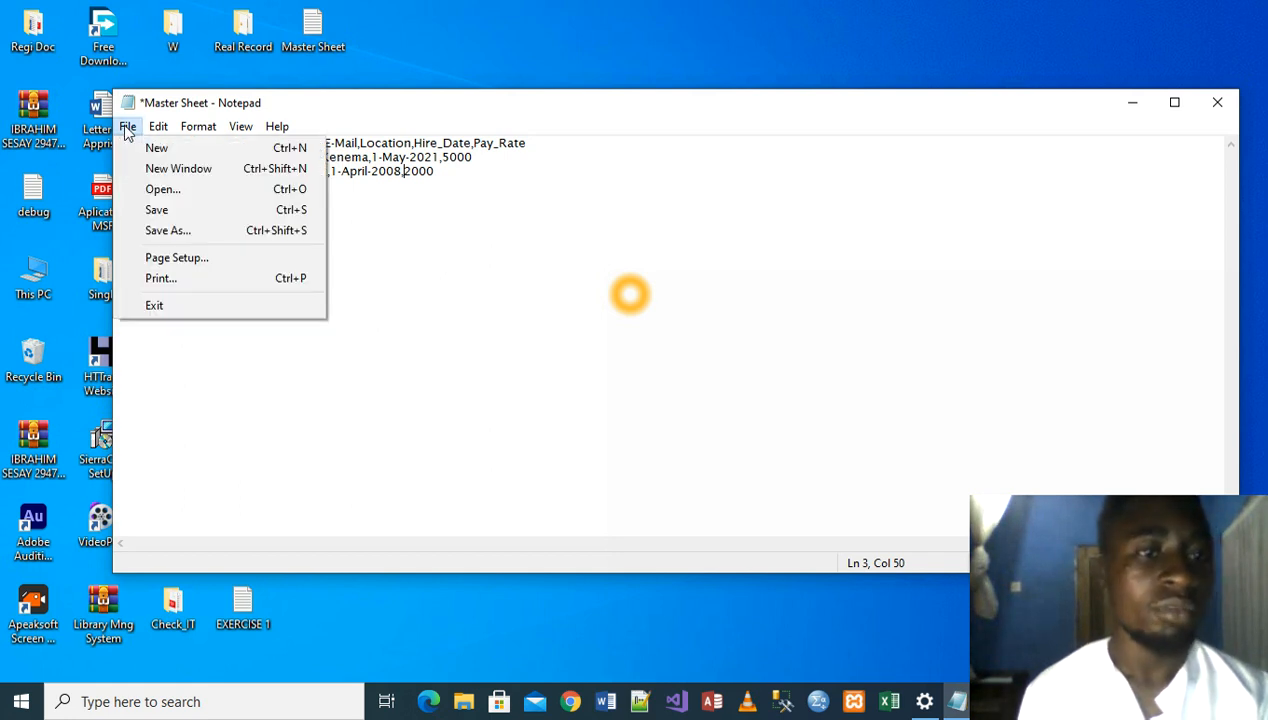
left_click(181, 238)
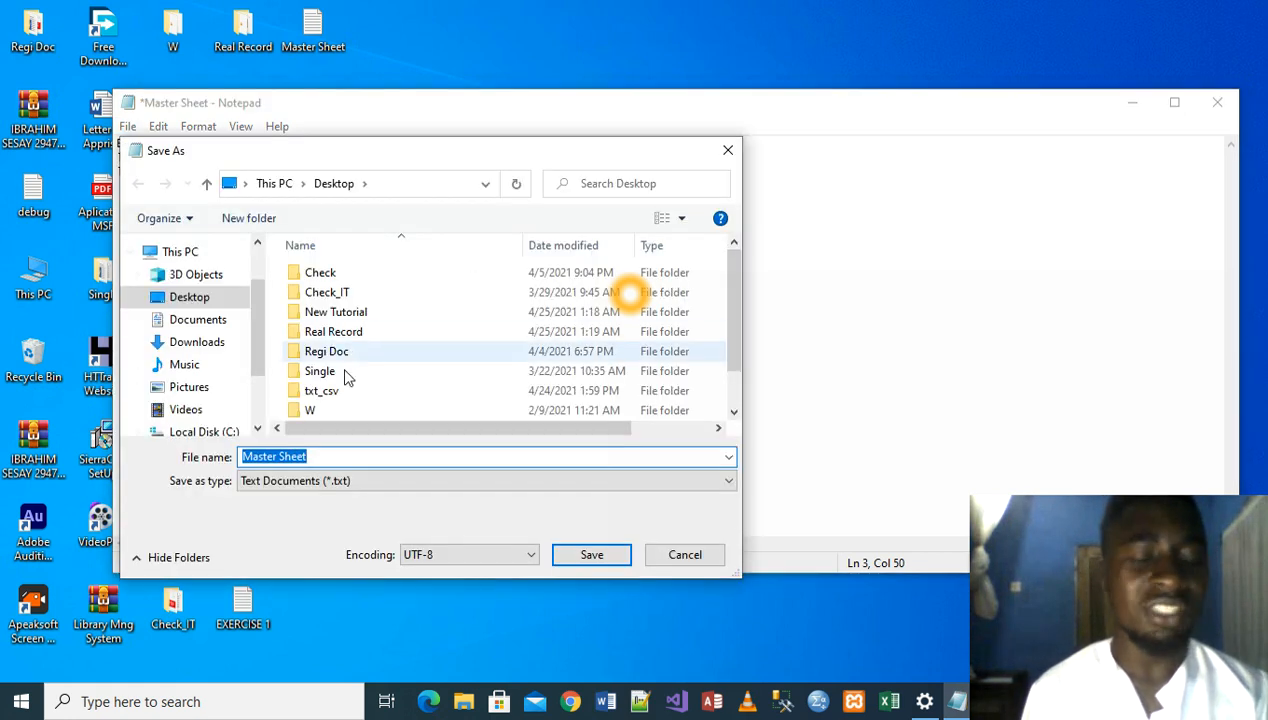
left_click(319, 456)
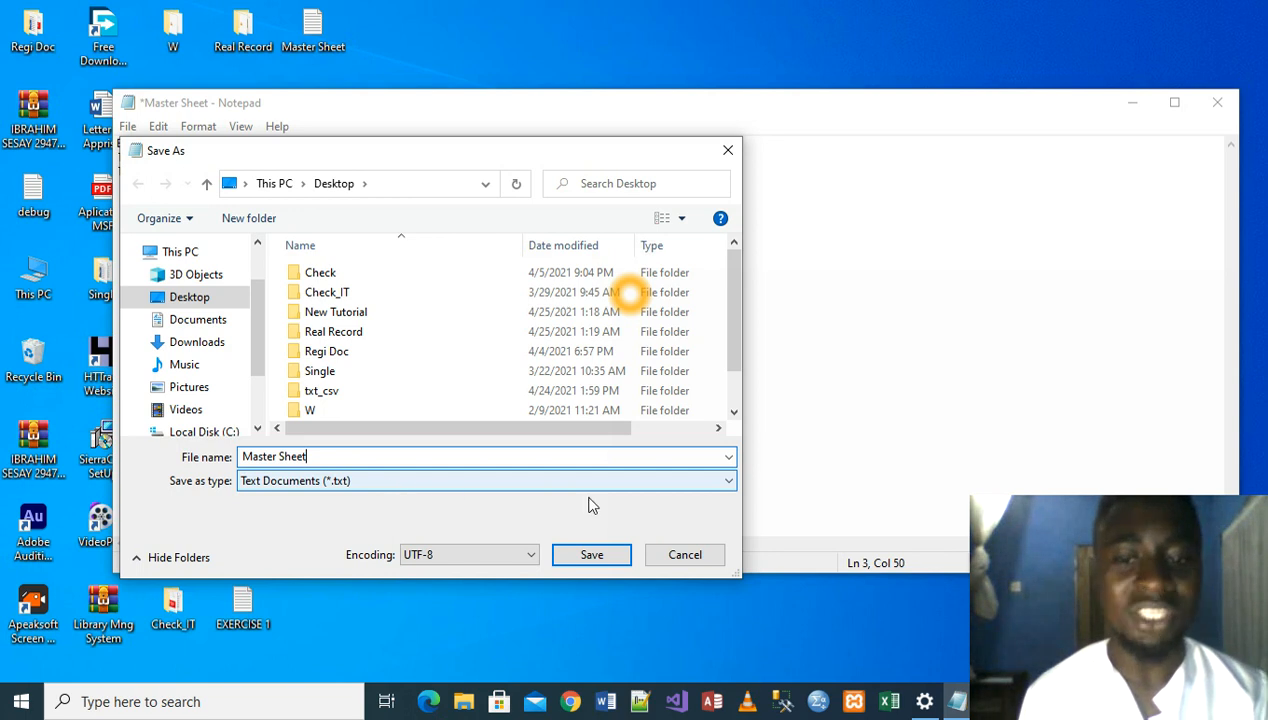
left_click(724, 482)
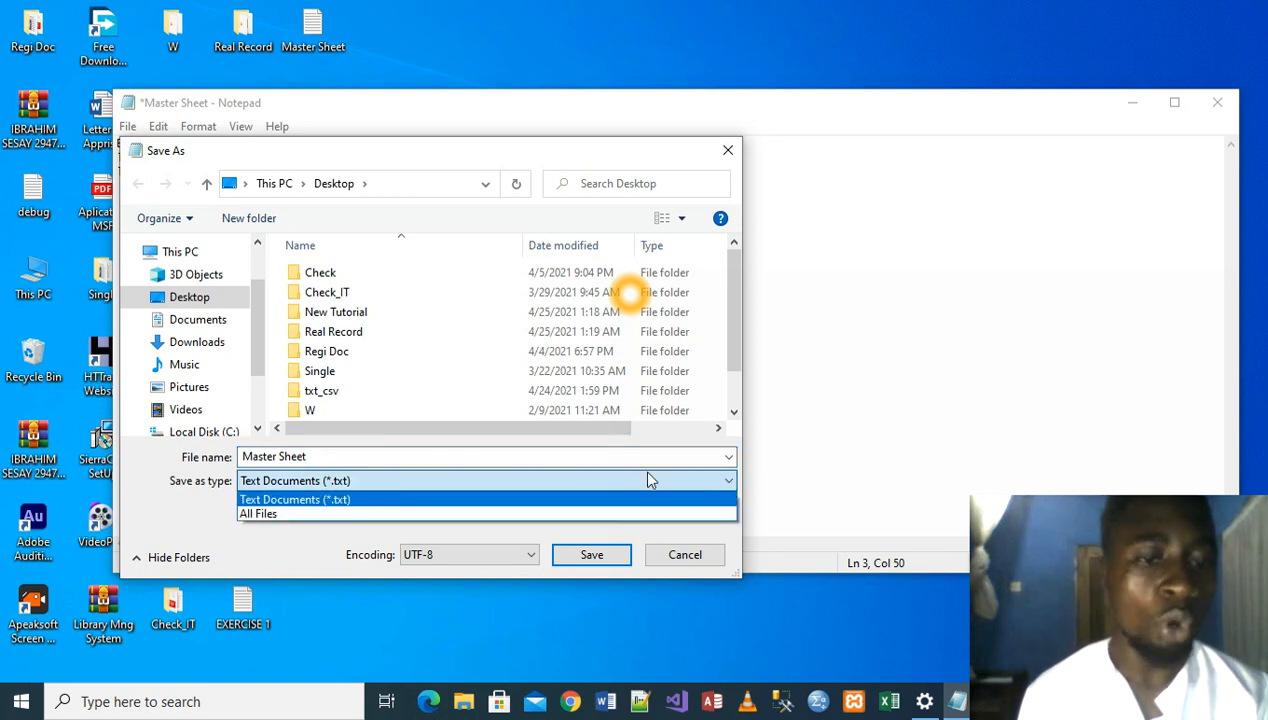
left_click(247, 514)
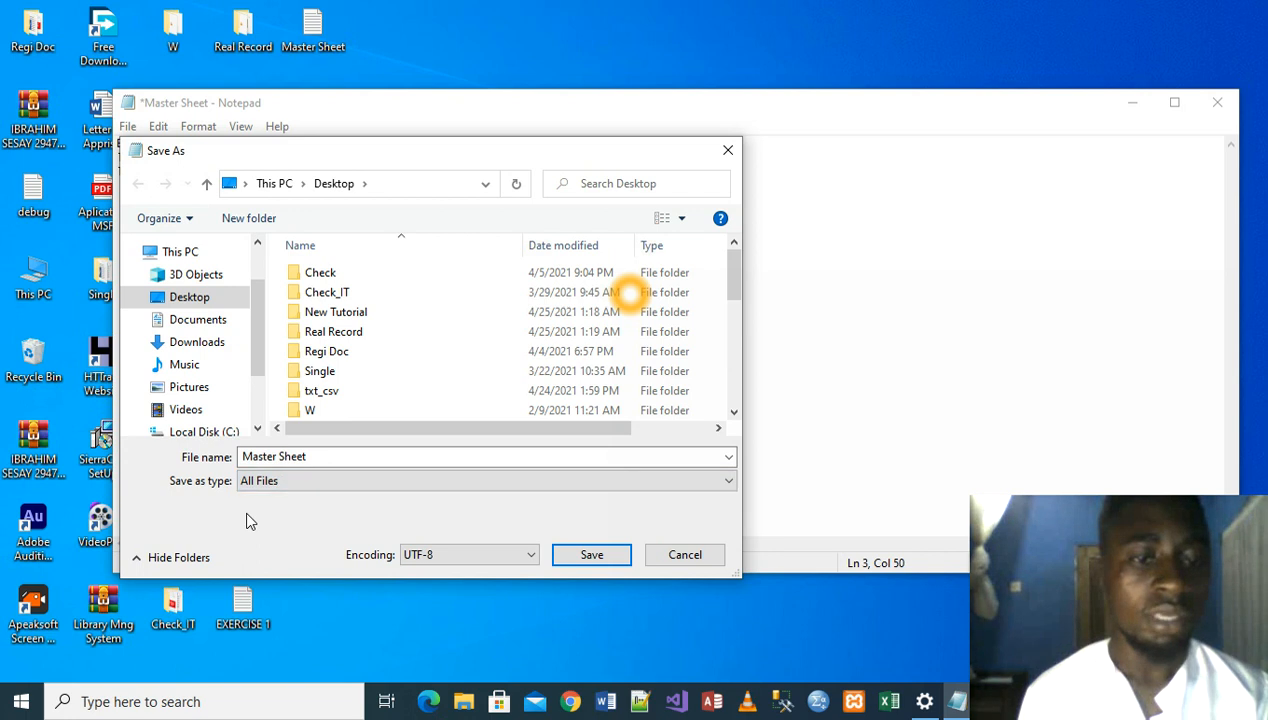
- Name the copy Master Sheet.csv and save it on the desktop
double_click(310, 457)
left_click(311, 458)
type(".cv")
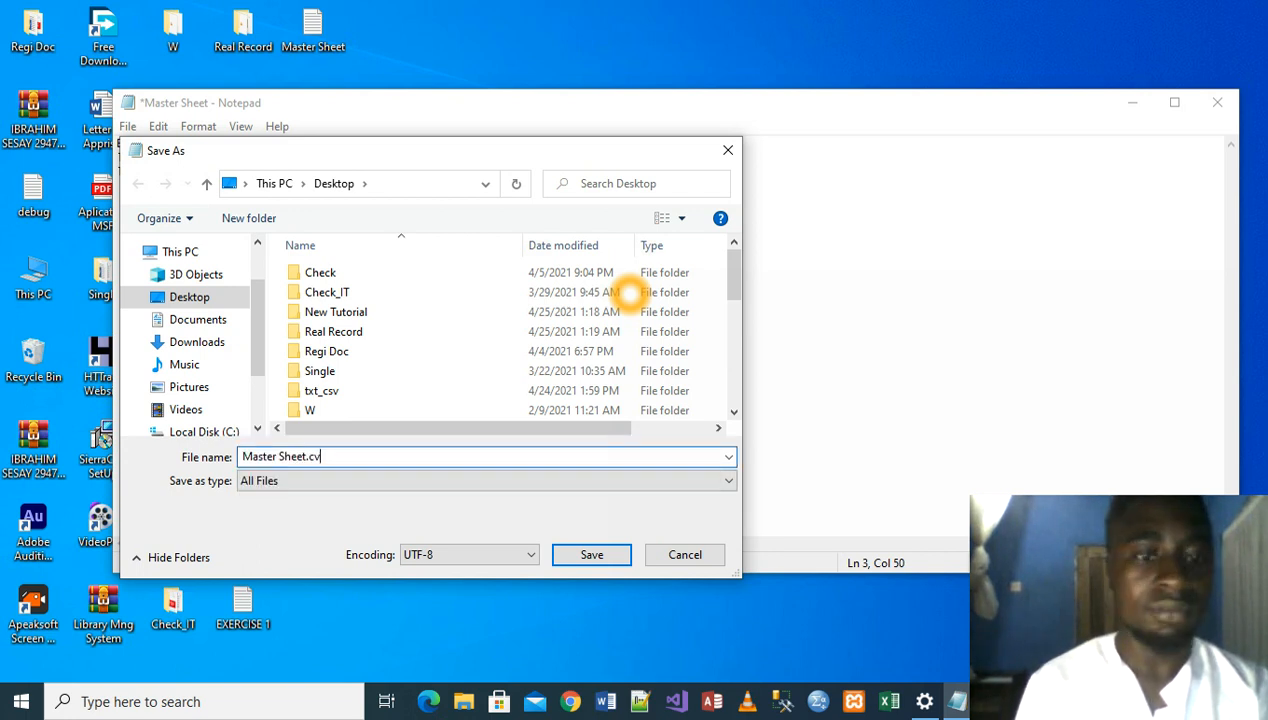
key("BackSpace")
key("BackSpace")
type("csv")
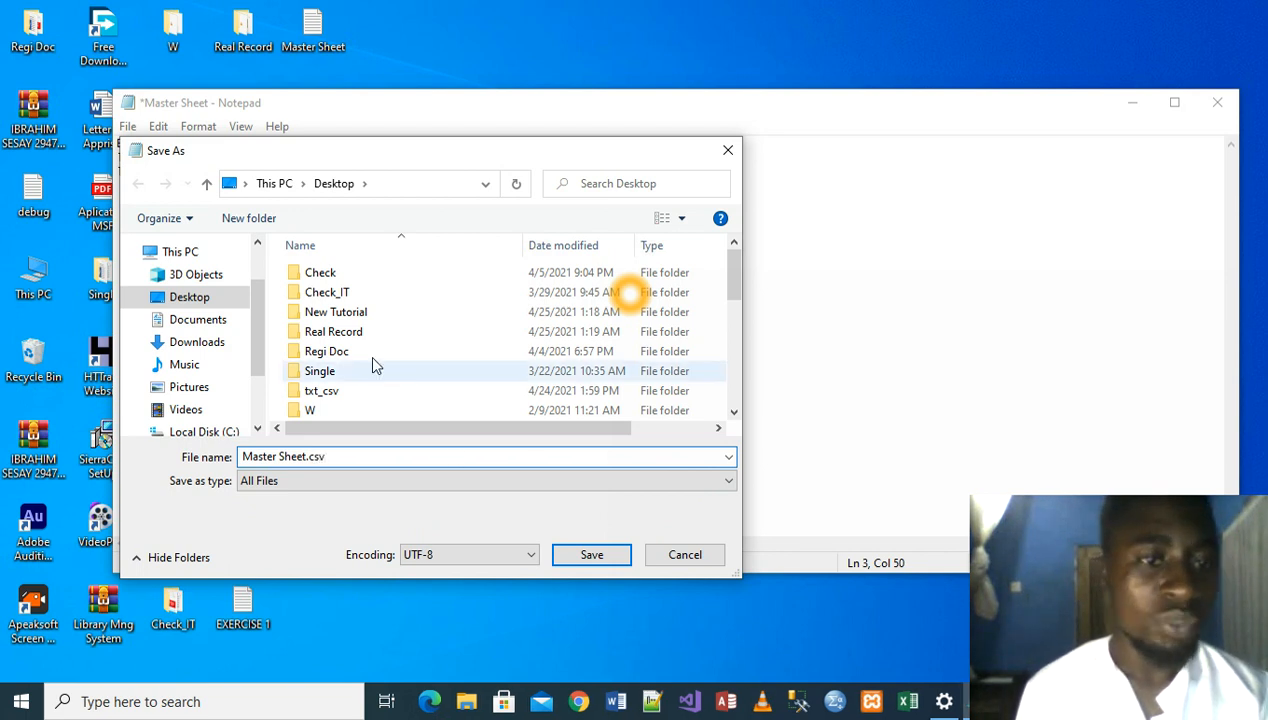
left_click(184, 301)
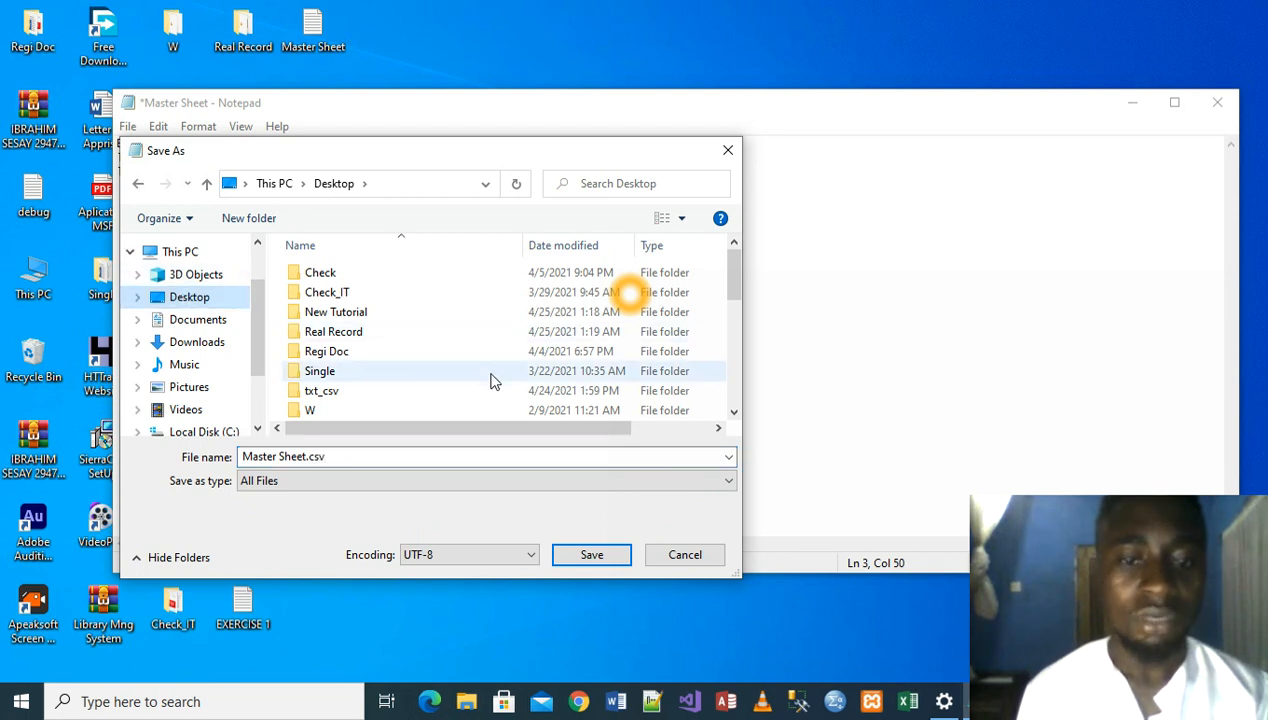
left_click(603, 563)
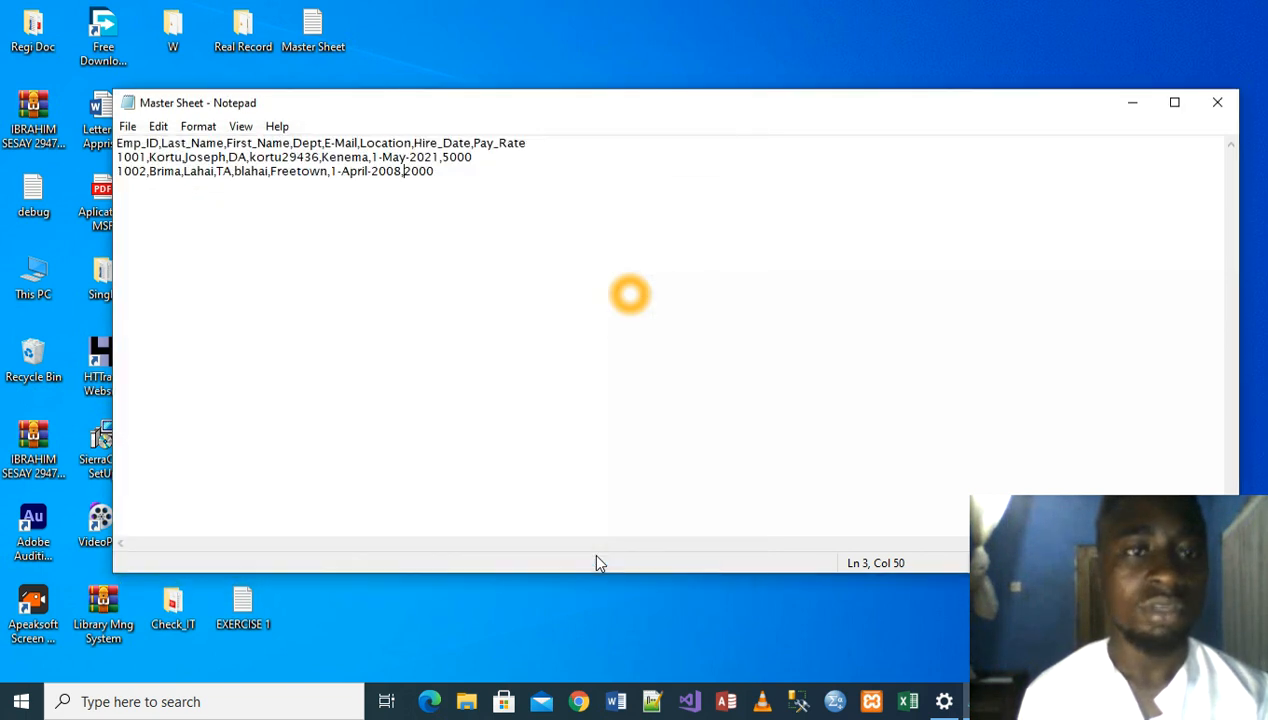
- Minimize Notepad, switch to the Master Sheet file in Excel, and widen the Emp_ID, Last_Name and First_Name columns to show their headings
left_click(1131, 104)
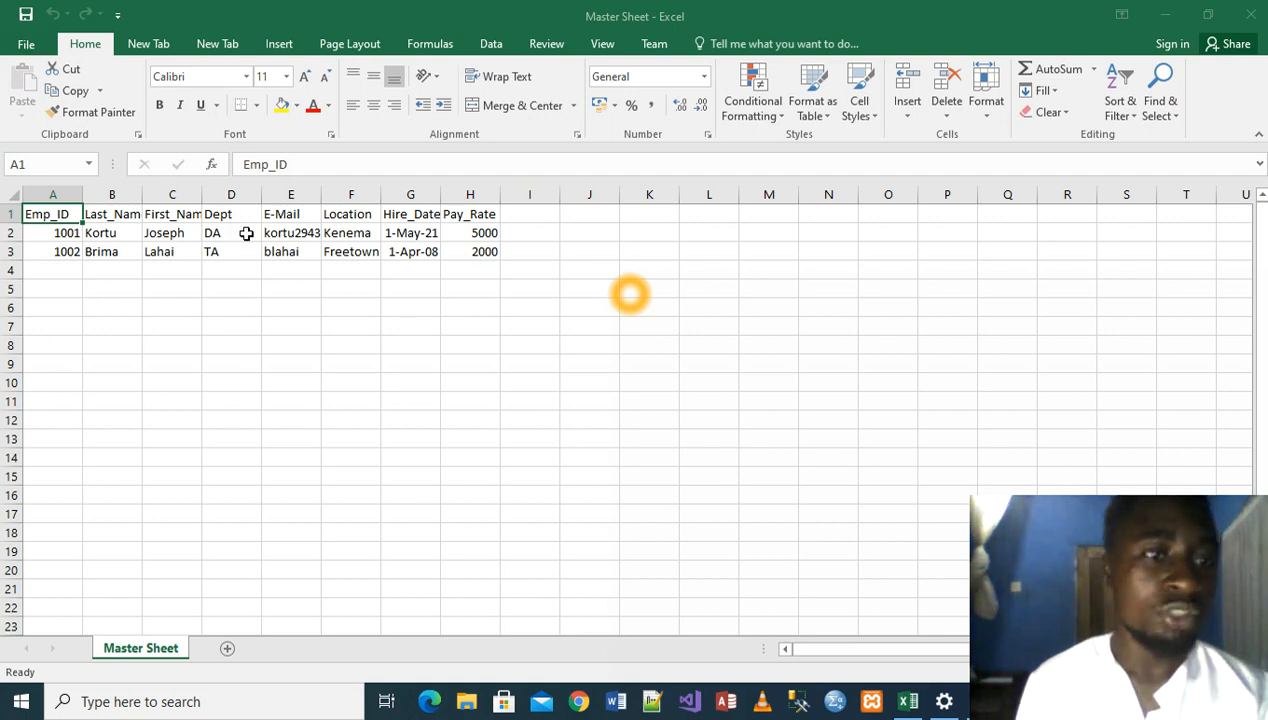
left_click_drag(81, 199, 257, 195)
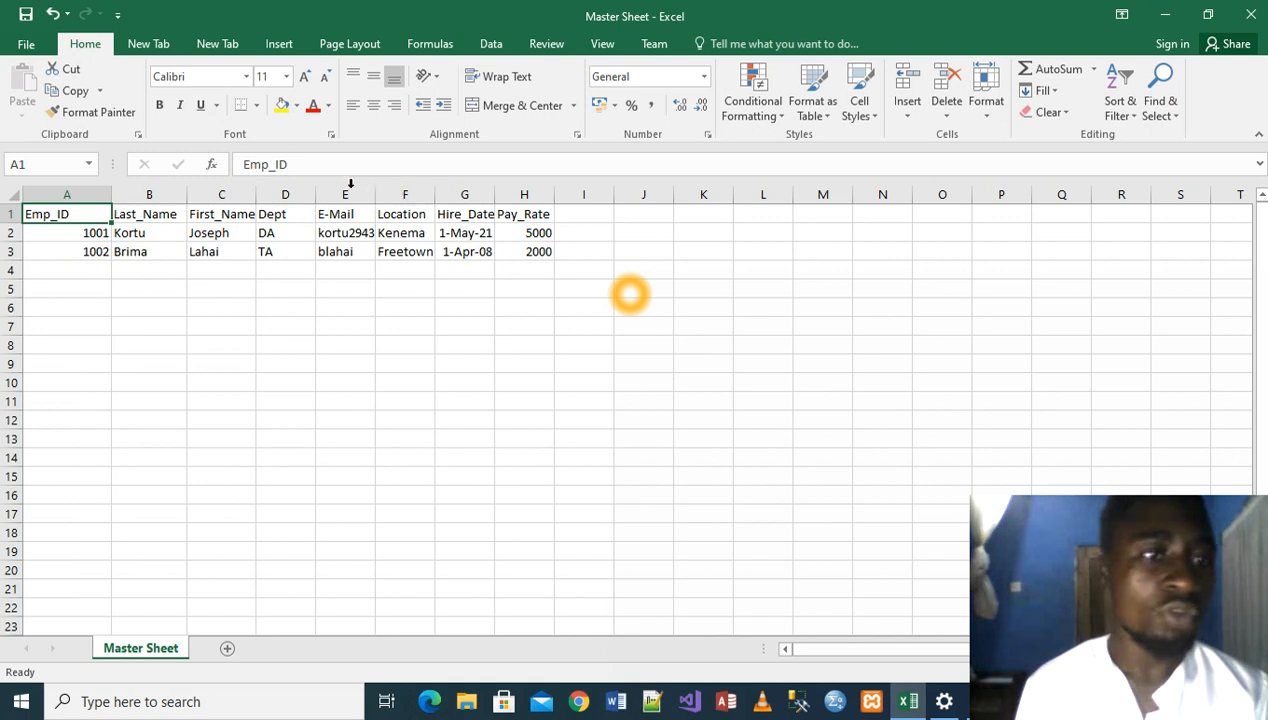